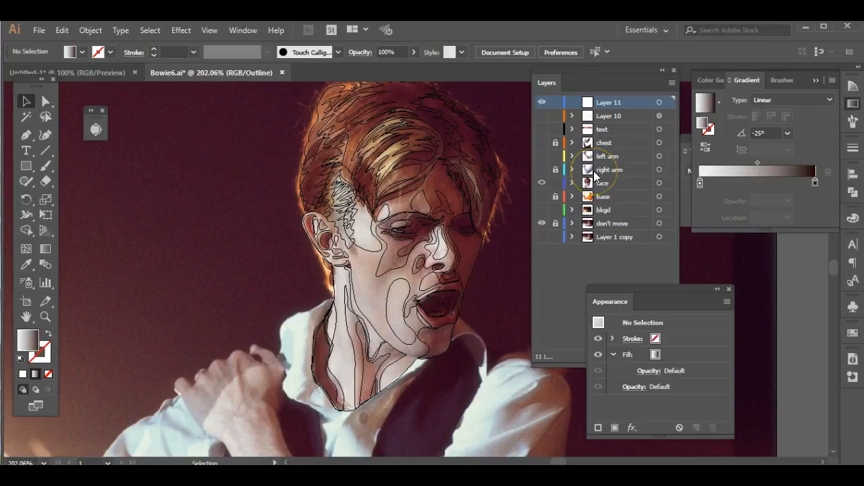
- Compare the face layer's outline and preview modes against the reference photo, leaving the artwork in preview
left_click(542, 185, "ctrl")
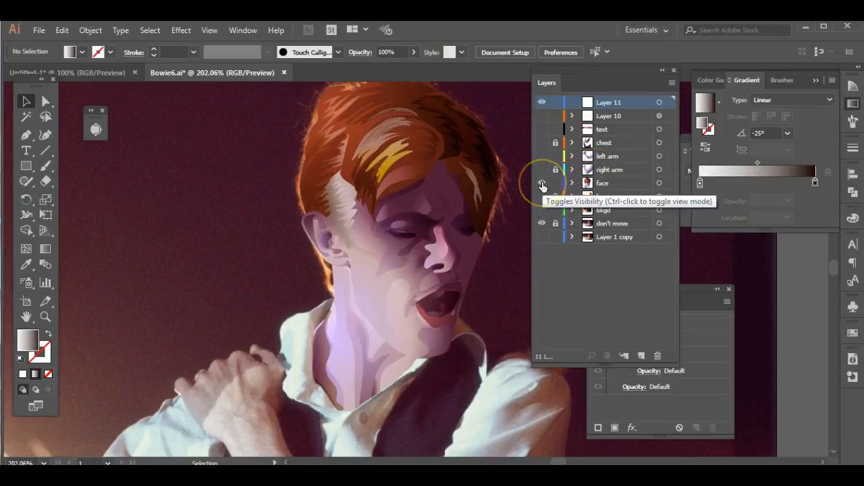
left_click(542, 185, "ctrl")
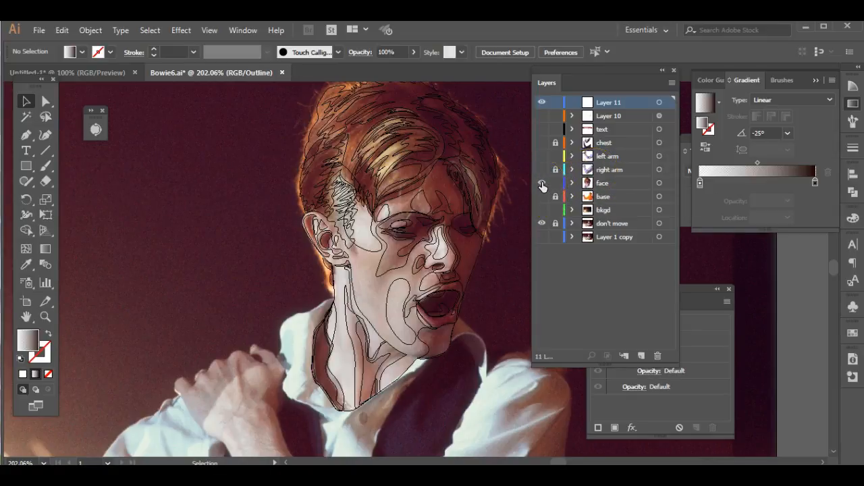
left_click(542, 184, "ctrl")
left_click(542, 184, "ctrl")
key("ctrl+y")
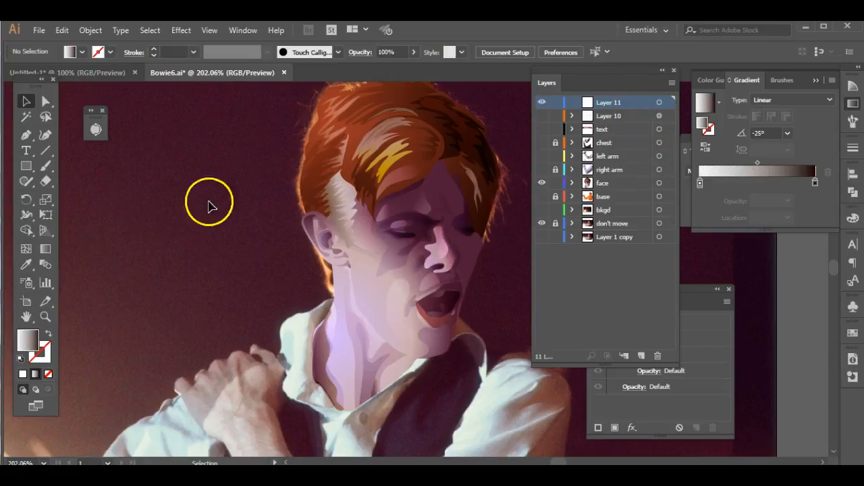
- Draw three tall, similarly sized rectangles side by side on Layer 11, from the empty background to over the ear
left_click(25, 166)
mouse_move(121, 162)
left_mouse_down()
mouse_move(178, 324)
mouse_move(196, 327)
left_mouse_up()
mouse_move(213, 161)
left_mouse_down()
mouse_move(256, 306)
mouse_move(279, 326)
left_mouse_up()
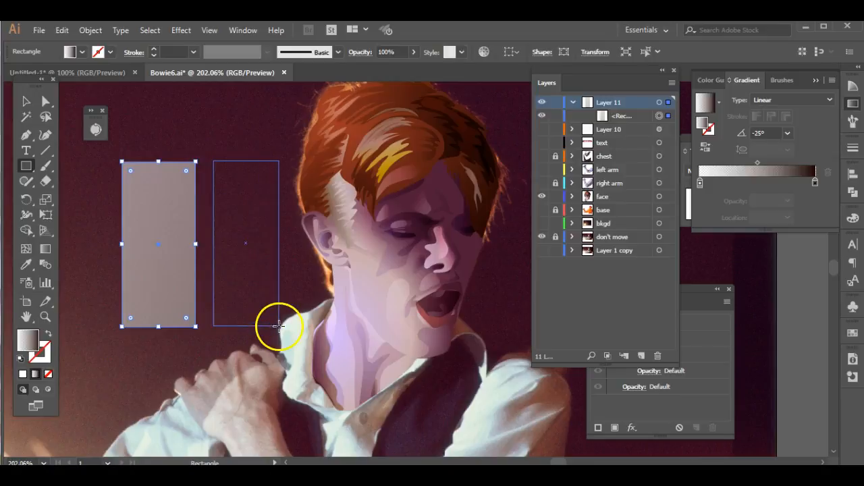
left_click_drag(301, 154, 365, 324)
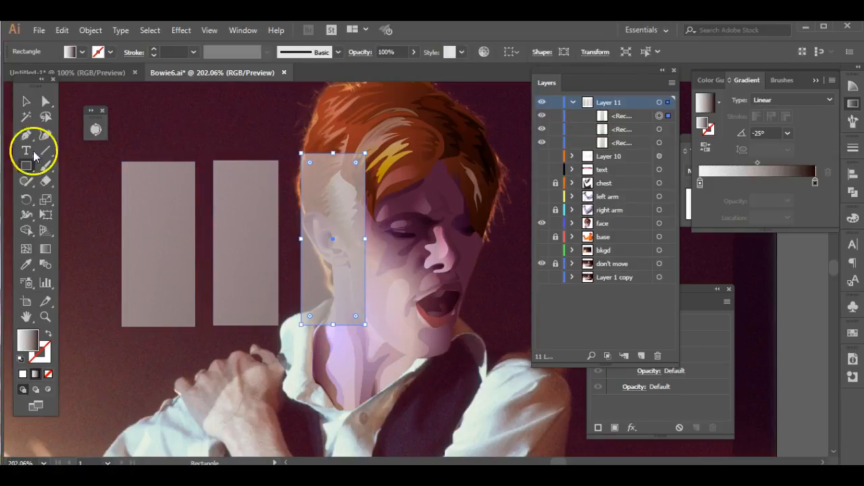
- Sample the nose highlight onto the first rectangle, and move the Appearance panel clear of the Layers panel
left_click(26, 102)
left_click(149, 193)
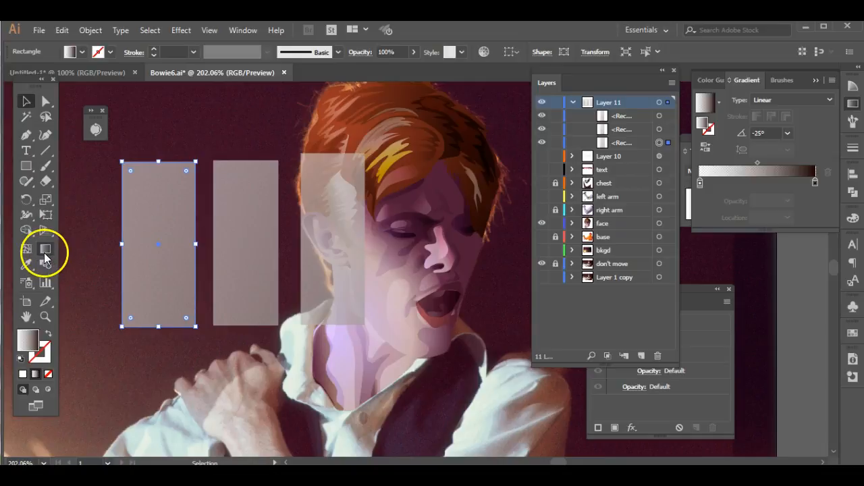
key("i")
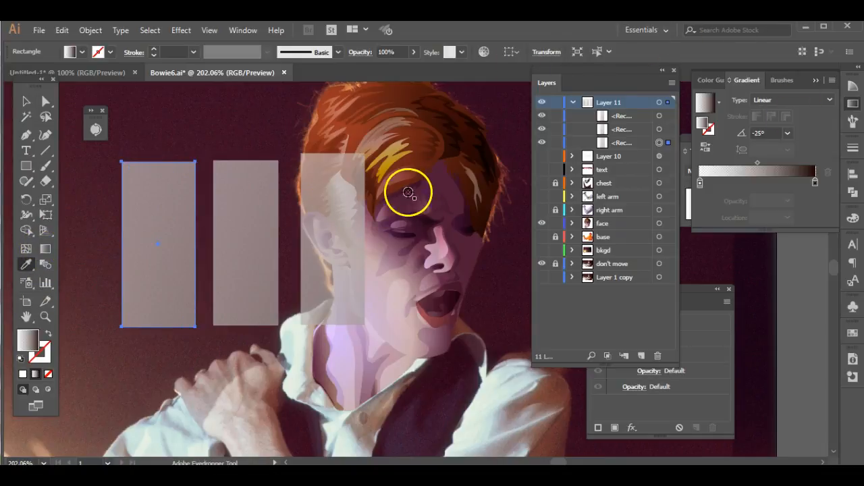
left_click(443, 246)
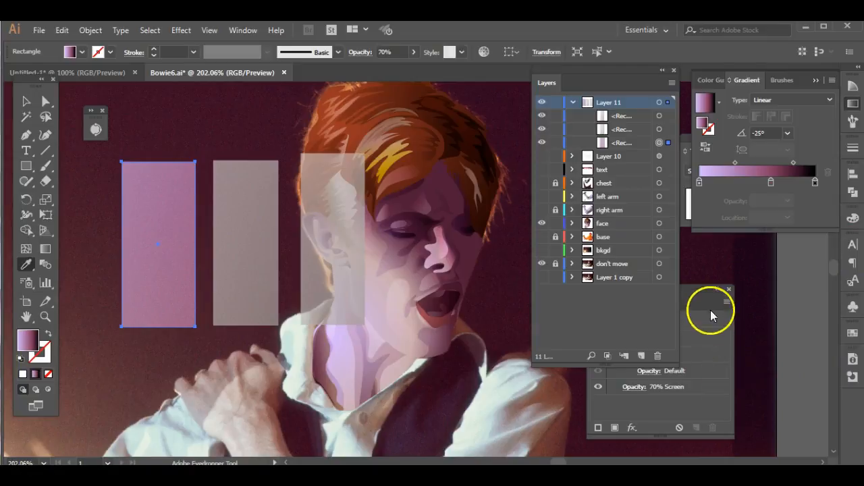
left_click_drag(702, 293, 795, 245)
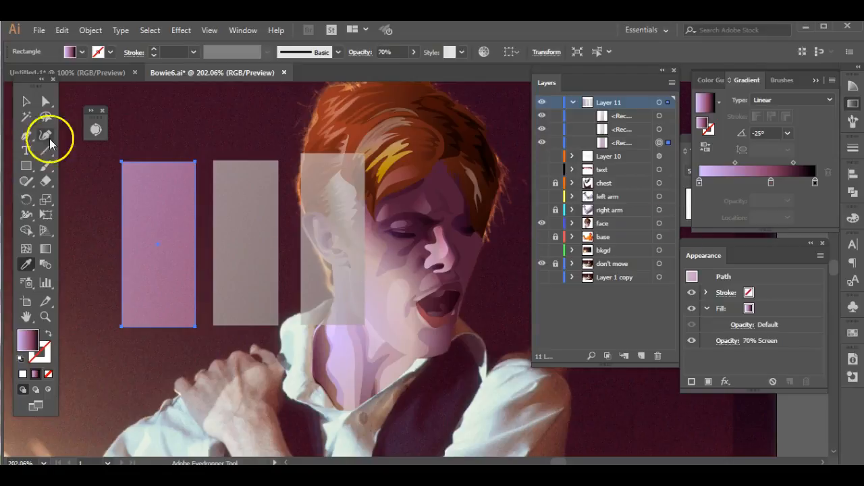
- Sample the eye shadow's gradient and Multiply blending onto the middle rectangle, and compare its appearance settings with the first rectangle's
left_click(26, 101)
left_click(242, 241)
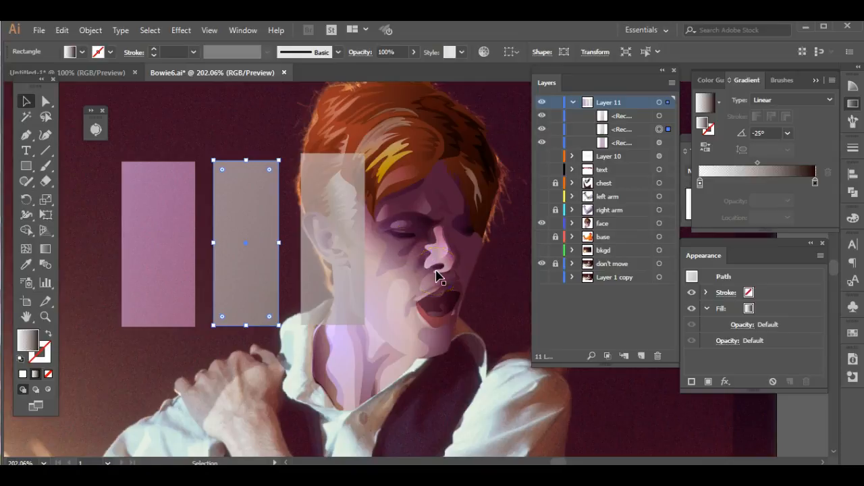
key("i")
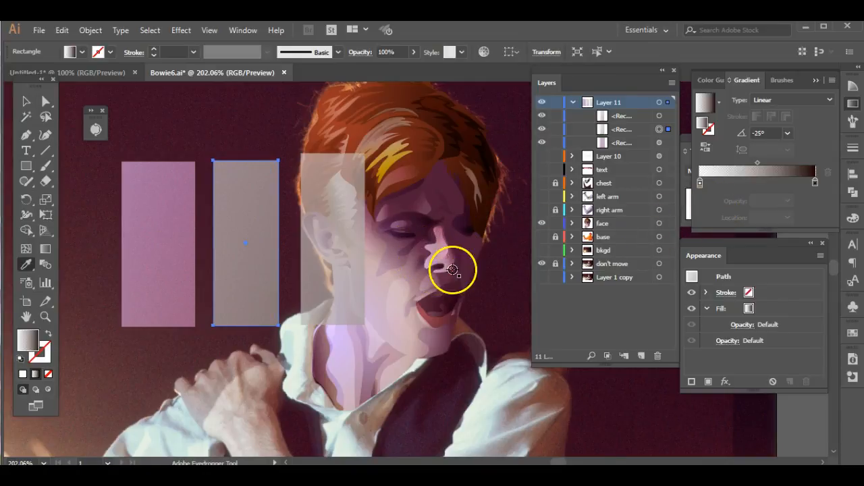
left_click(406, 235)
left_click(743, 311)
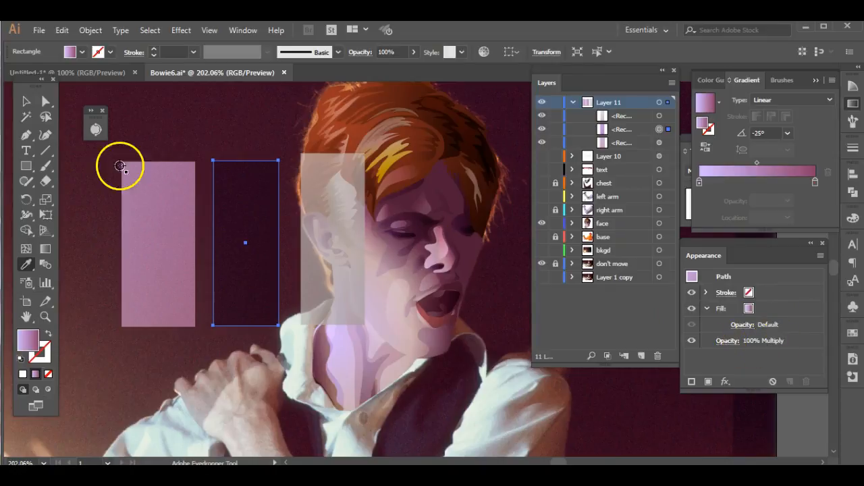
left_click(26, 100)
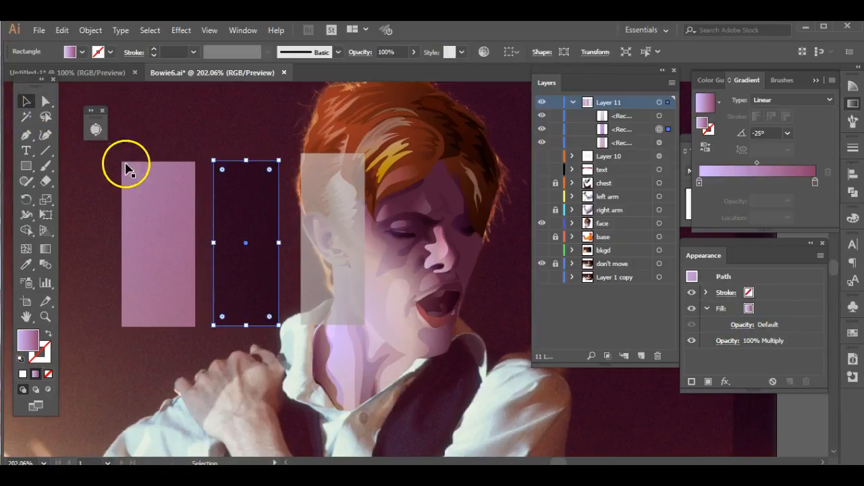
left_click(150, 183)
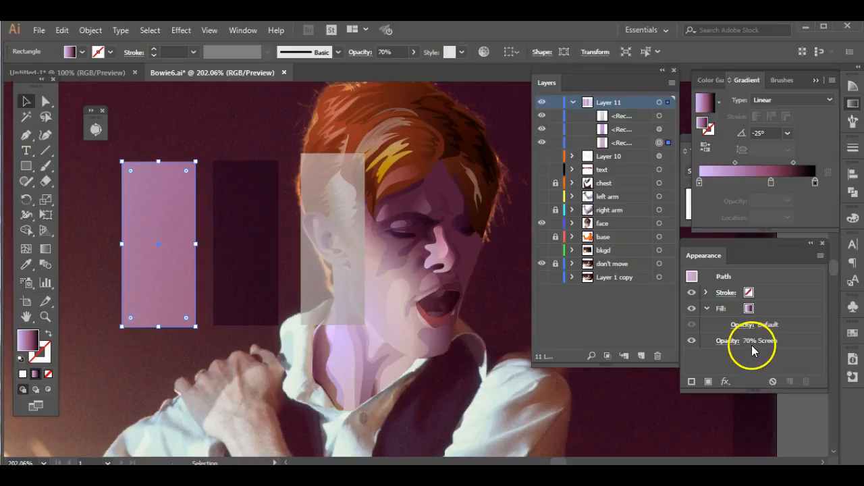
- Sample the dark brown hair gradient onto the third rectangle and inspect the opacity of its first gradient stop
left_click(357, 244)
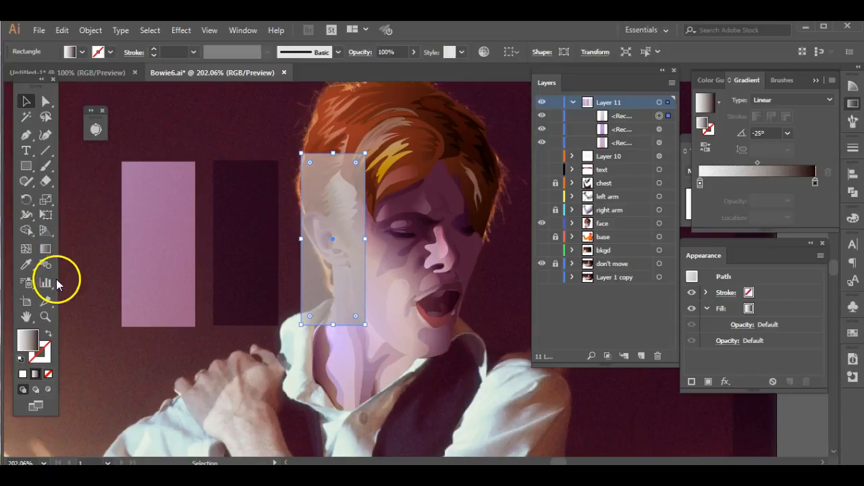
key("i")
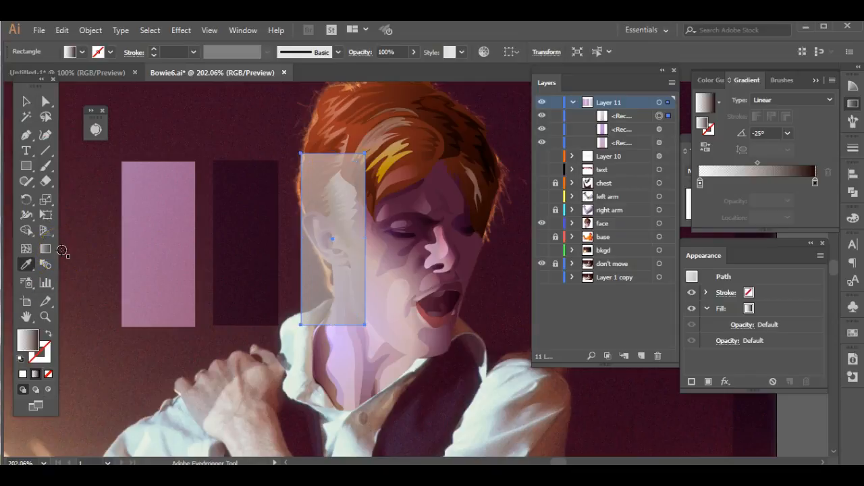
left_click(430, 166)
left_click(414, 170)
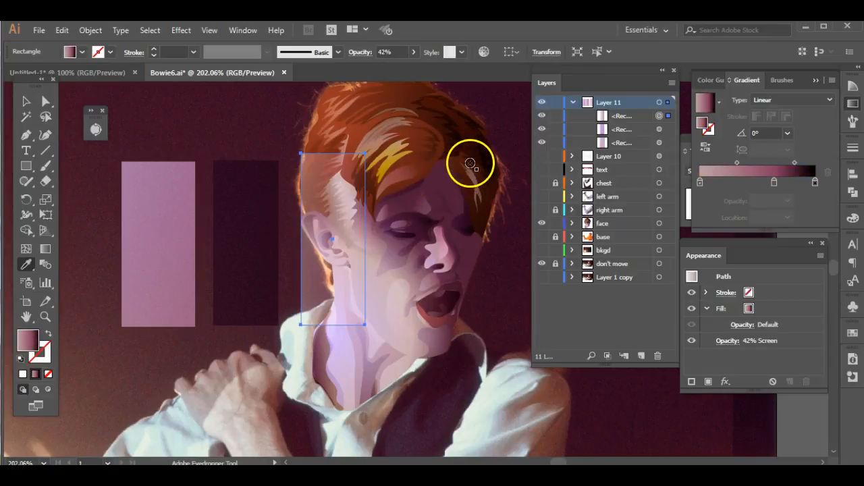
left_click(453, 152)
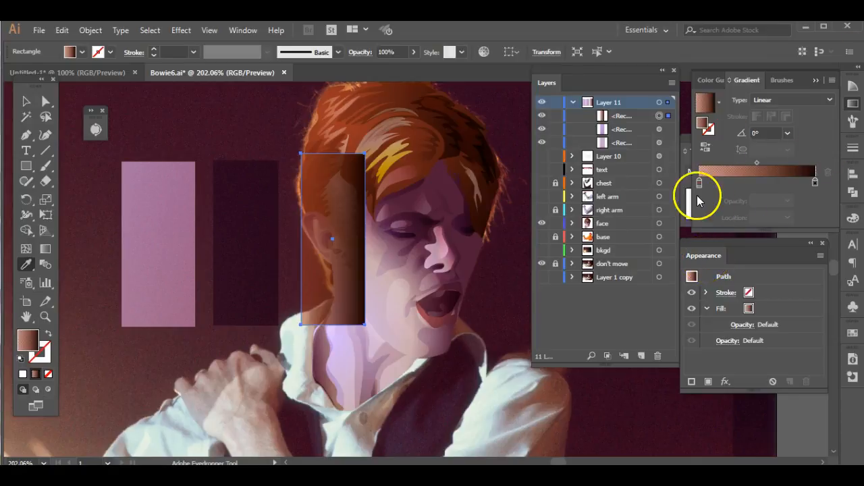
left_click(699, 183)
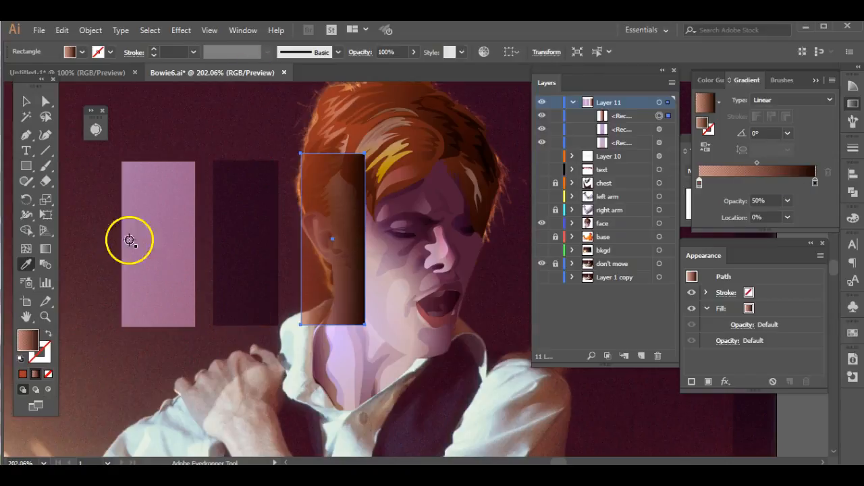
- Transfer all three sampled rectangles out of Bowie6.ai into the Untitled-1 document
left_click(26, 101)
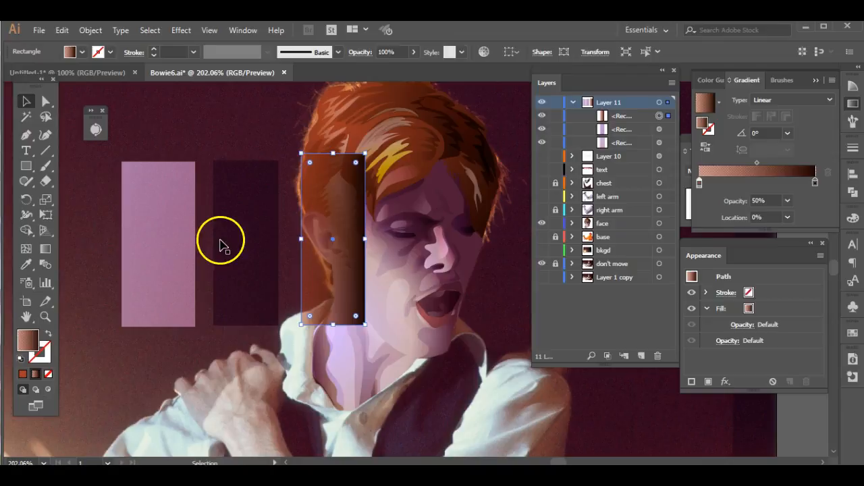
left_click(253, 232, "shift")
left_click(179, 225, "shift")
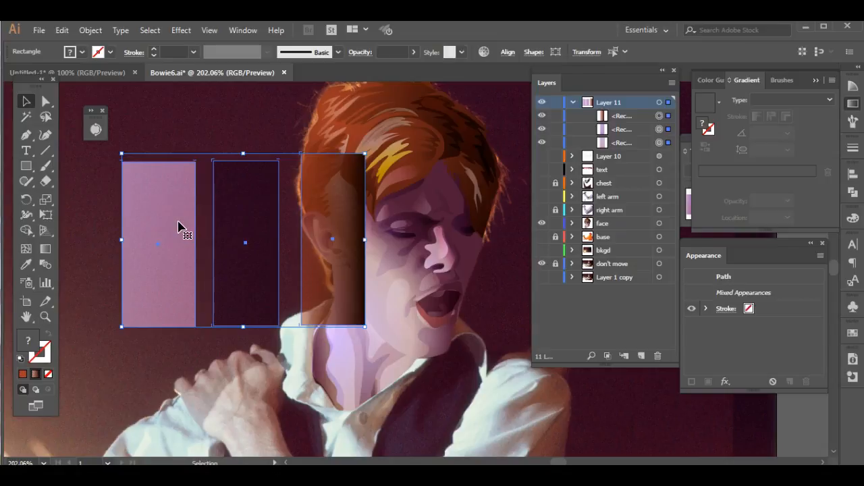
key("Delete")
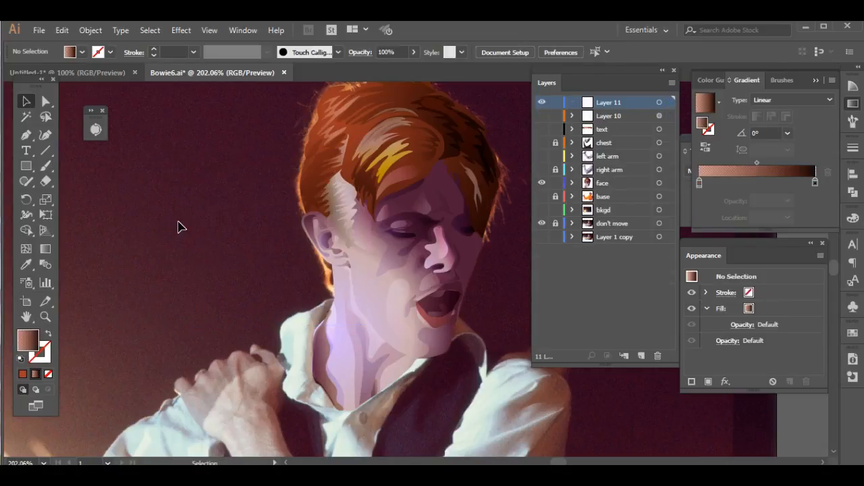
left_click(100, 73)
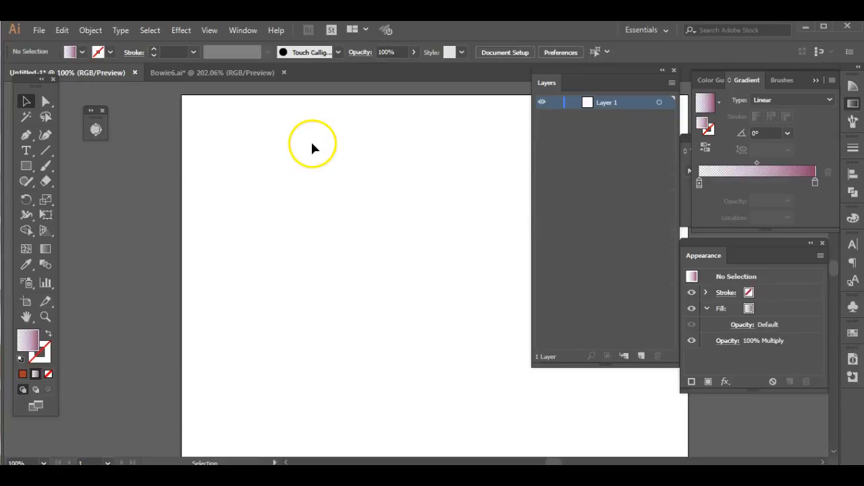
key("ctrl+v")
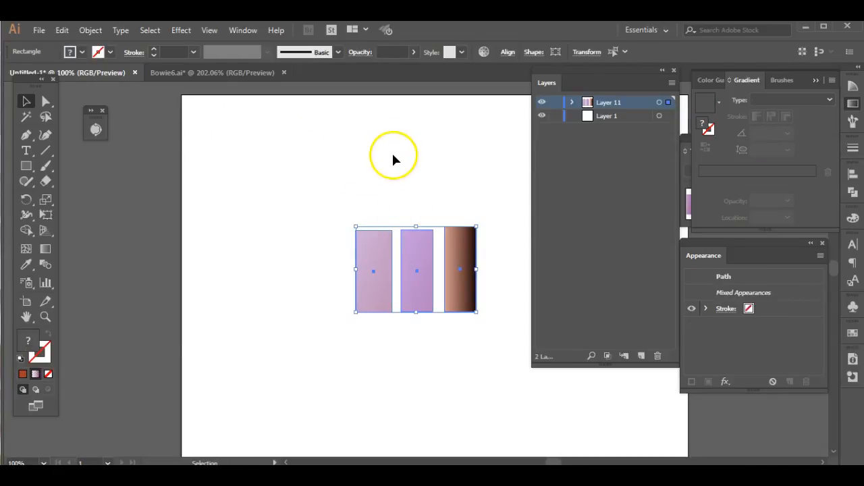
- Move the Screen rectangle to the page's upper left and overlap it with the Multiply rectangle, widened to form a broad band
left_click(395, 228)
left_click_drag(386, 256, 303, 181)
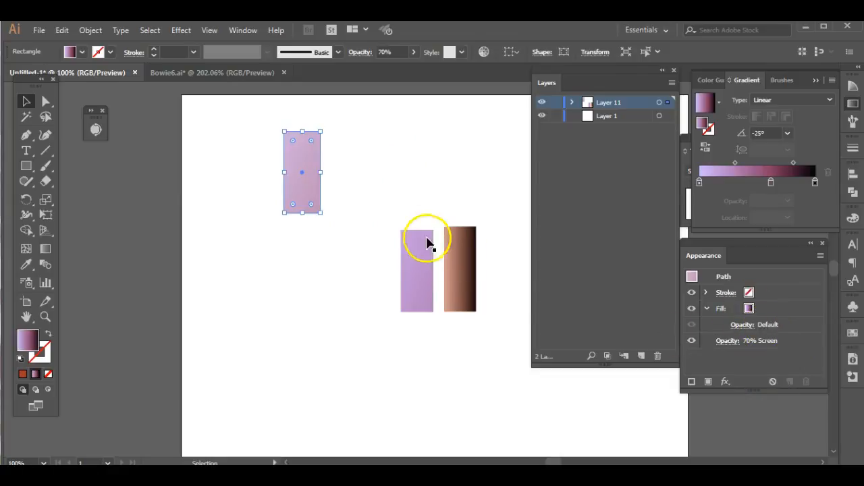
left_click_drag(417, 241, 235, 195)
- Widen the brown gradient rectangle into a broad band and overlap it with the lower part of both purple rectangles
left_click(451, 302)
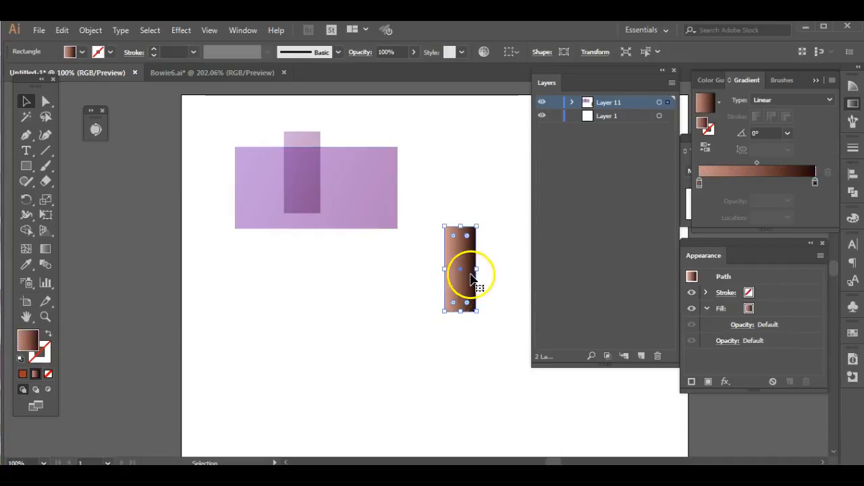
left_click_drag(446, 270, 228, 281)
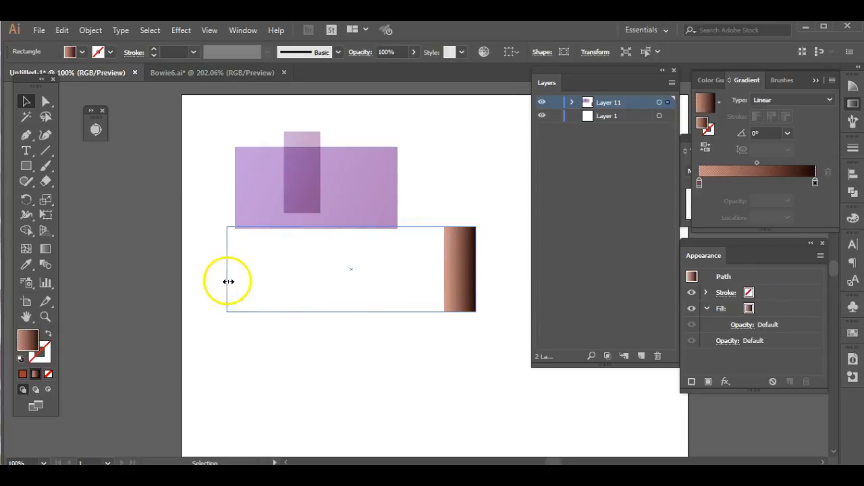
left_click_drag(428, 289, 434, 238)
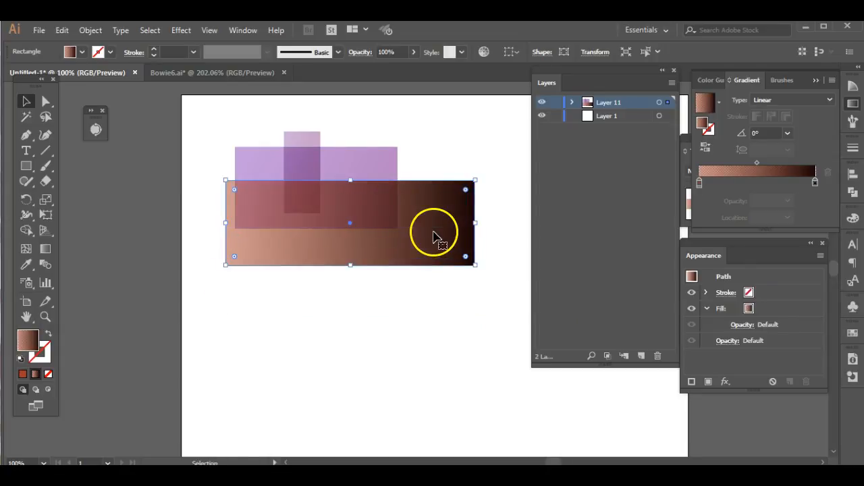
left_click(439, 304)
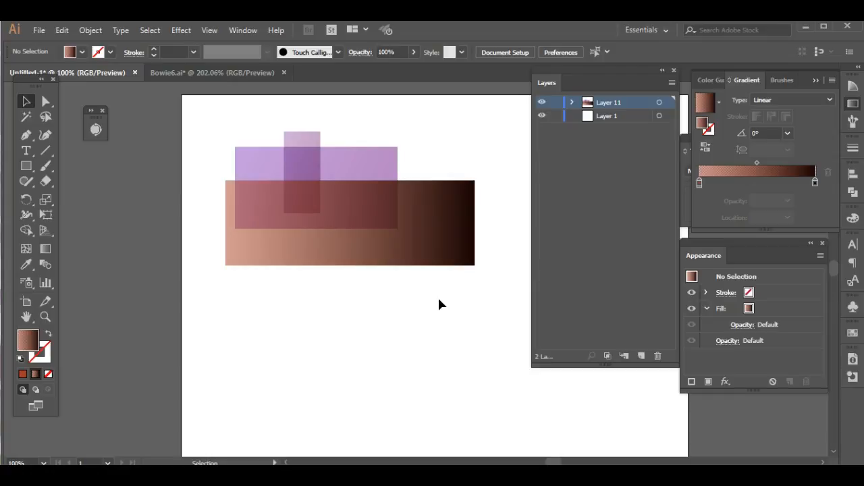
- Return to Bowie6.ai and set the face layer to outline mode over the reference photo
left_click(219, 73)
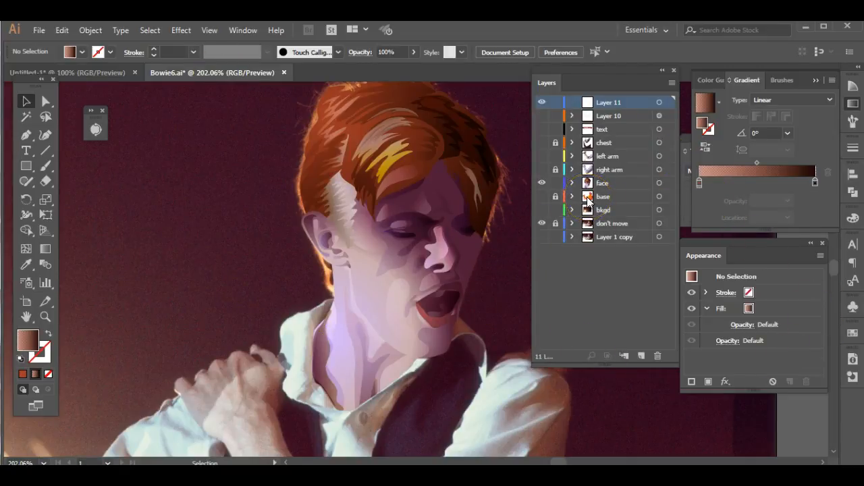
left_click(542, 183, "ctrl")
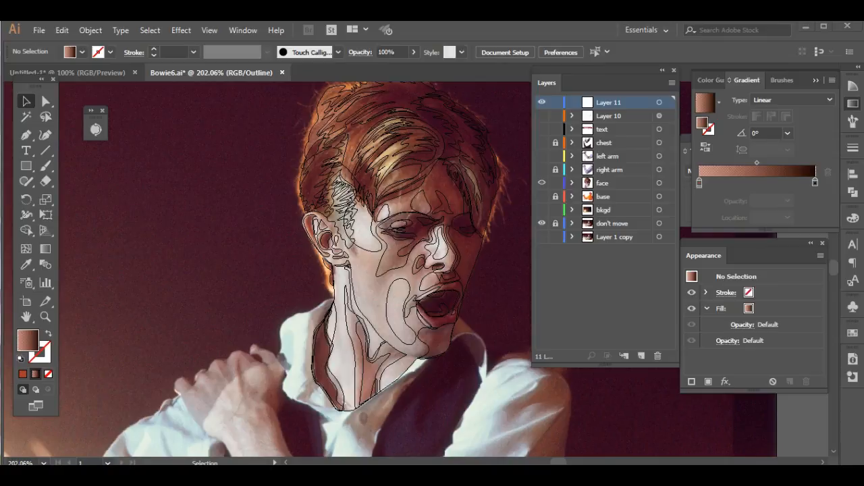
- Switch to Photoshop and open the Posterize adjustment for Bowie1.jpg
key("alt+Tab")
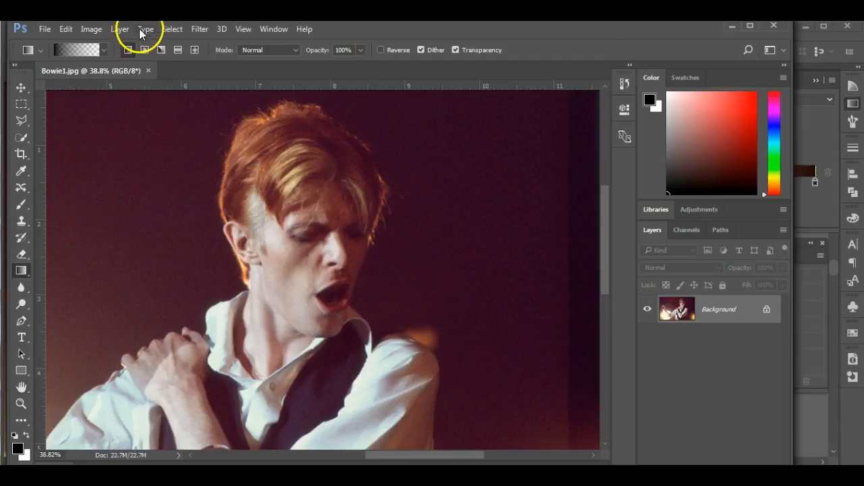
left_click(88, 29)
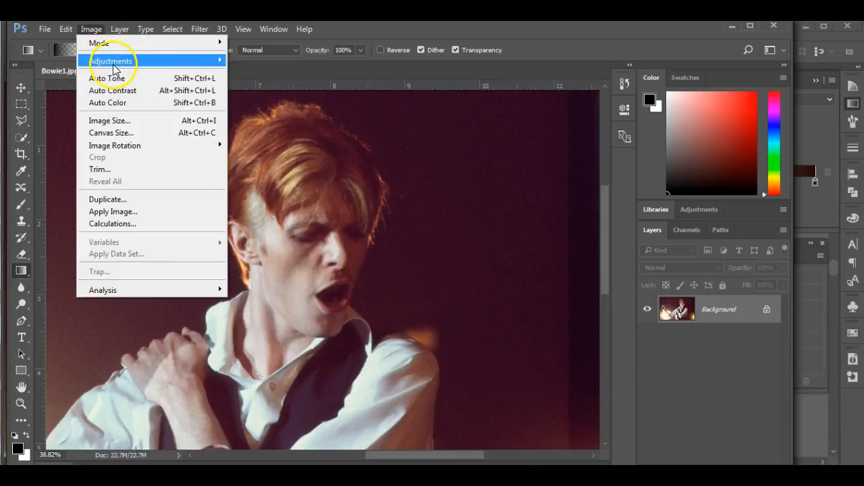
mouse_move(108, 59)
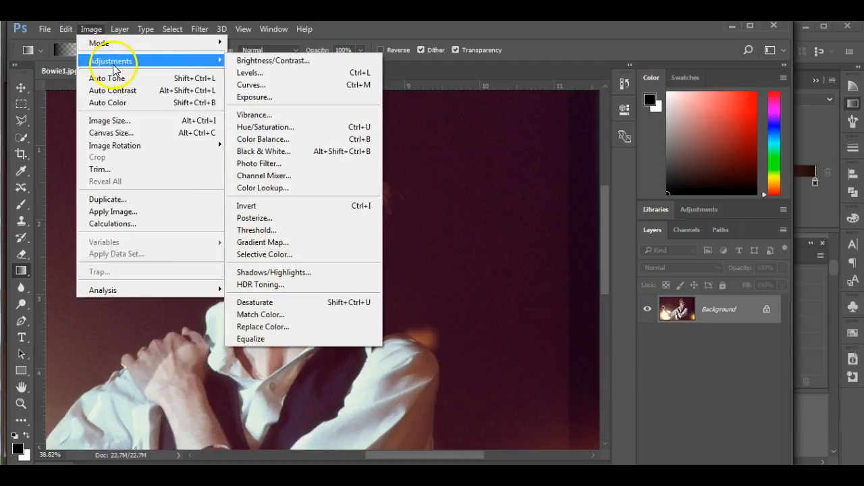
left_click(271, 217)
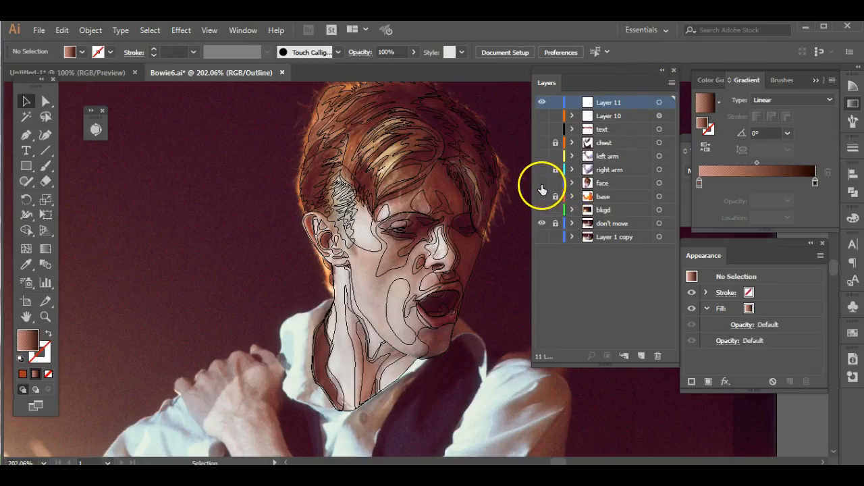
- Hide the face layer's outlines and check Layer 11's visibility over the reference photo
key("ctrl+y")
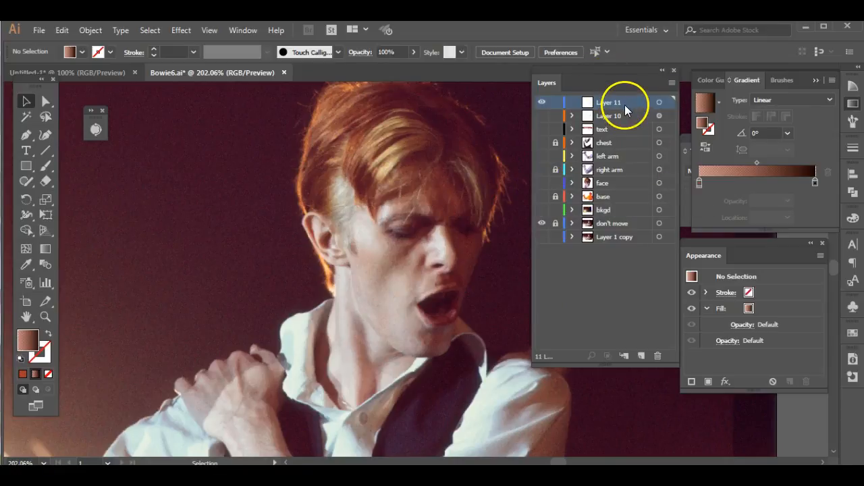
left_click(542, 102)
left_click(543, 102)
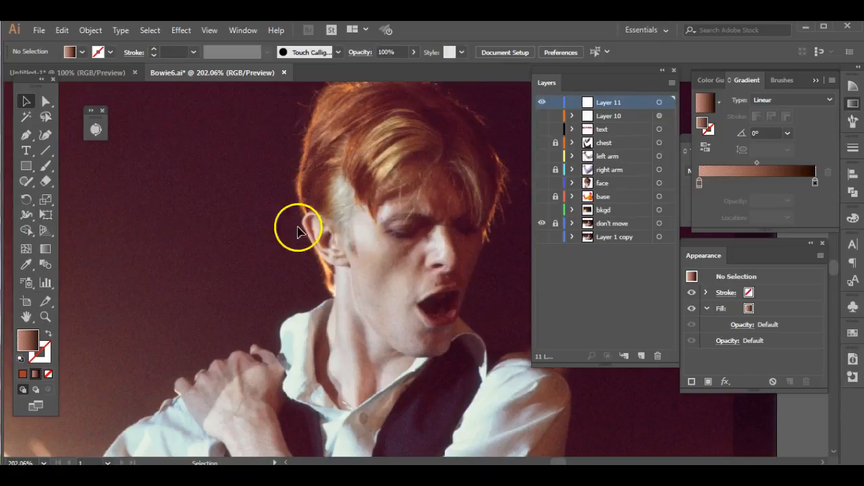
- Trace the ear's outer edge on Layer 11 with the Pen tool and set the layer to outline mode
left_click(23, 136)
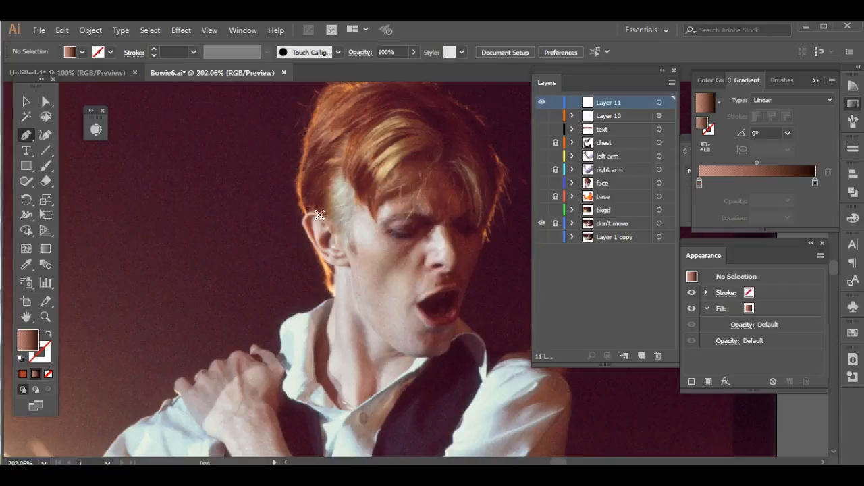
left_click_drag(319, 214, 306, 231)
left_click(337, 266)
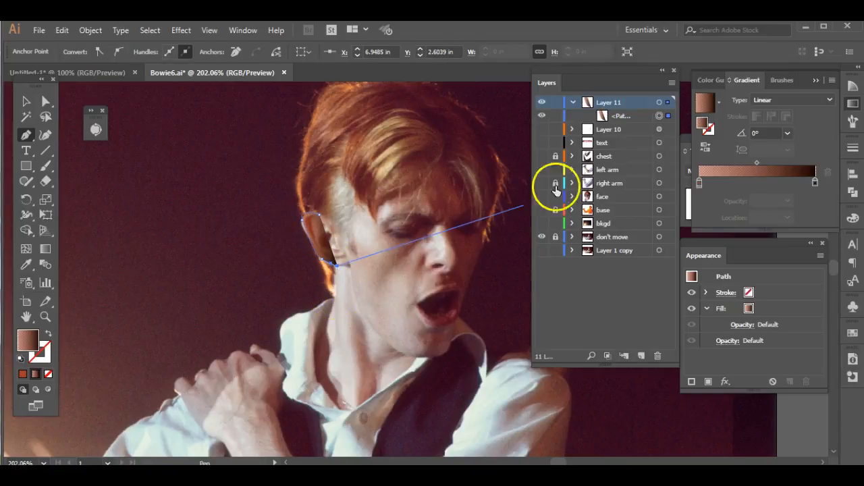
left_click(542, 102, "ctrl")
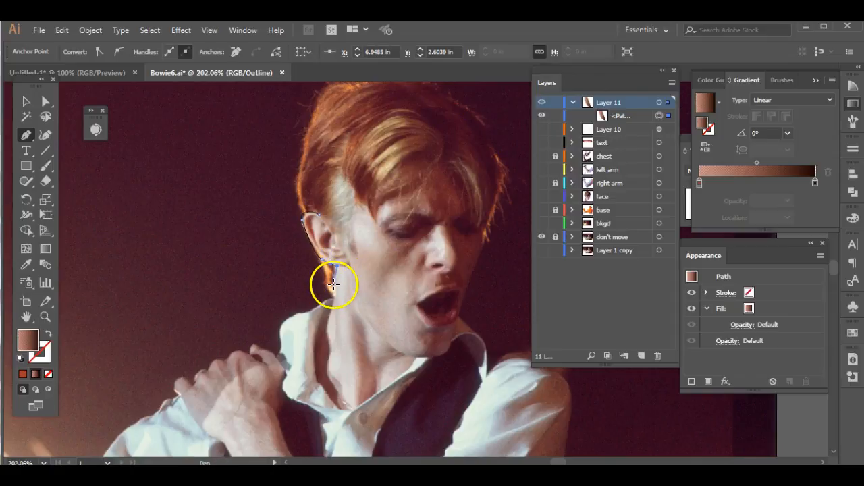
- Continue the path down the back of the neck, along the shirt collar's opening and up to the chin
left_click(333, 286)
left_click_drag(336, 302, 322, 327)
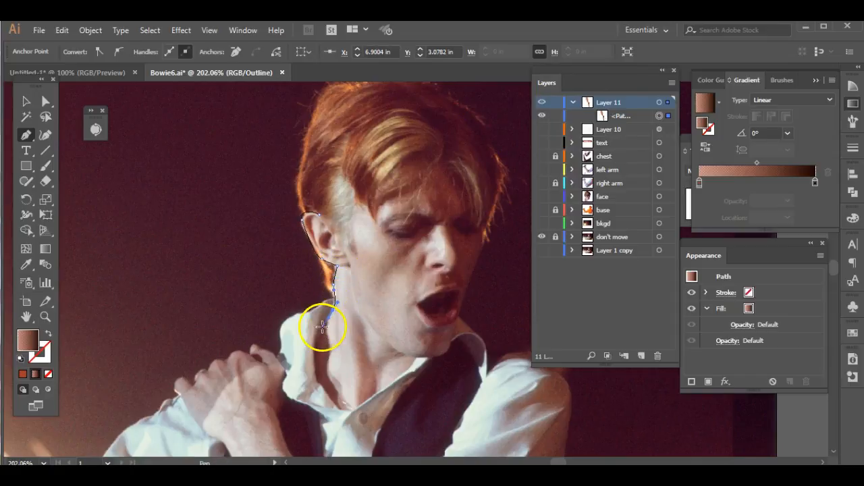
left_click_drag(310, 362, 311, 364)
left_click_drag(325, 392, 452, 328)
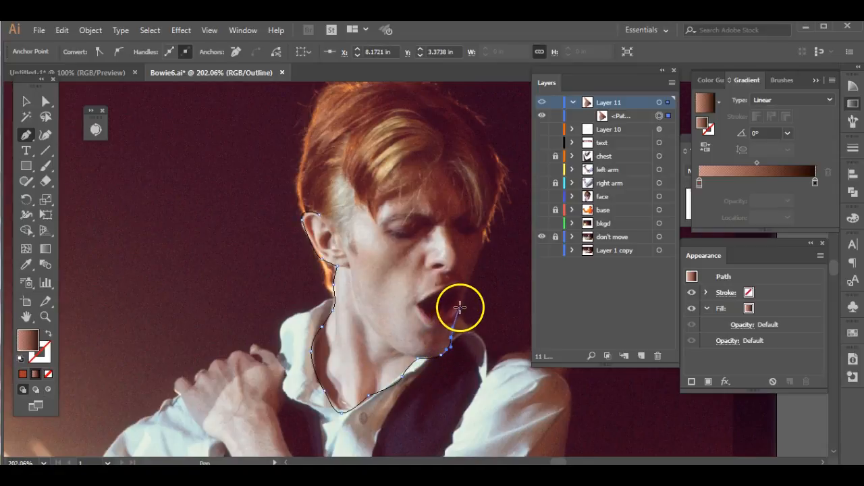
- Trace up the far side of the face and roughly across the hair, closing the face path at the ear
left_click_drag(477, 251, 492, 219)
left_click(491, 219)
left_click(482, 179)
left_click(445, 125)
left_click(335, 137)
left_click(334, 204)
left_click(319, 215)
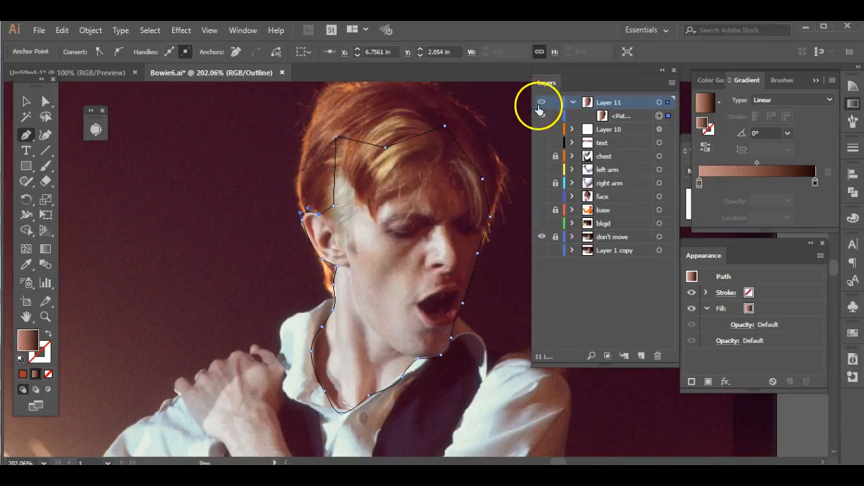
- Return Layer 11 to preview mode and show Layer 1 copy to bring up the duplicate reference photo
key("ctrl+y")
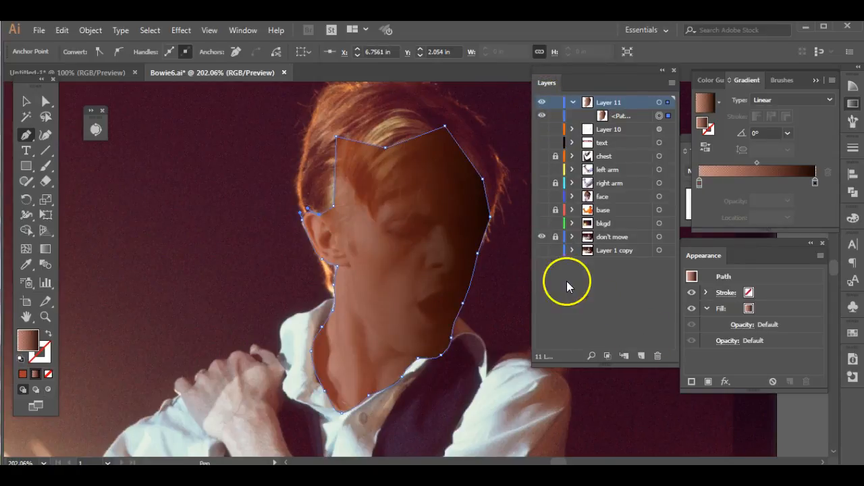
left_click(541, 251)
key("ctrl+y")
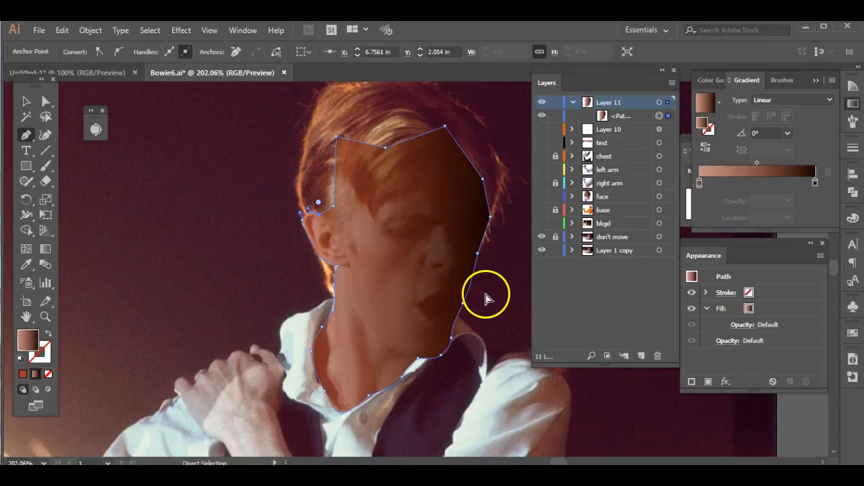
key("ctrl+0")
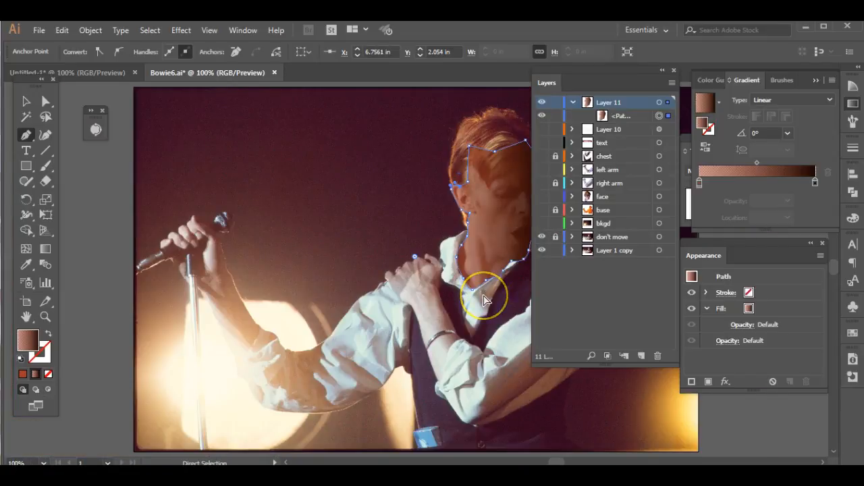
key("ctrl+minus")
left_click_drag(506, 303, 435, 187)
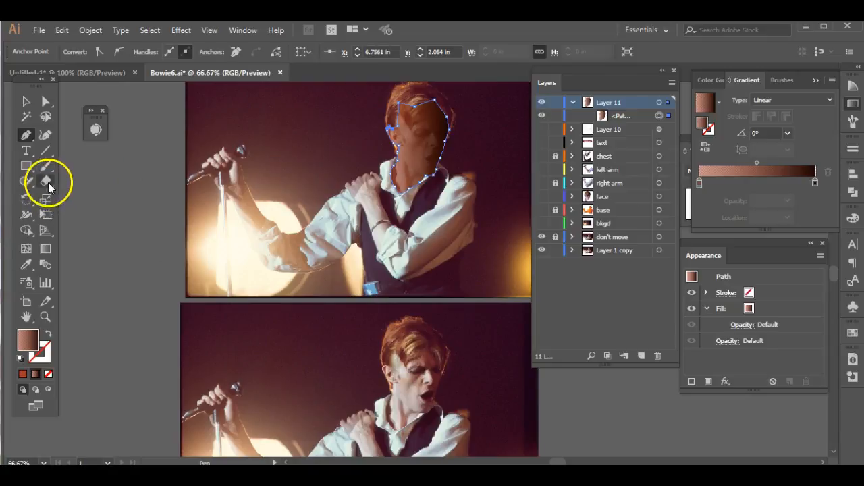
- Sample a light skin colour from the duplicate photo and use it as the face gradient's starting colour at 100% opacity
left_click(26, 264)
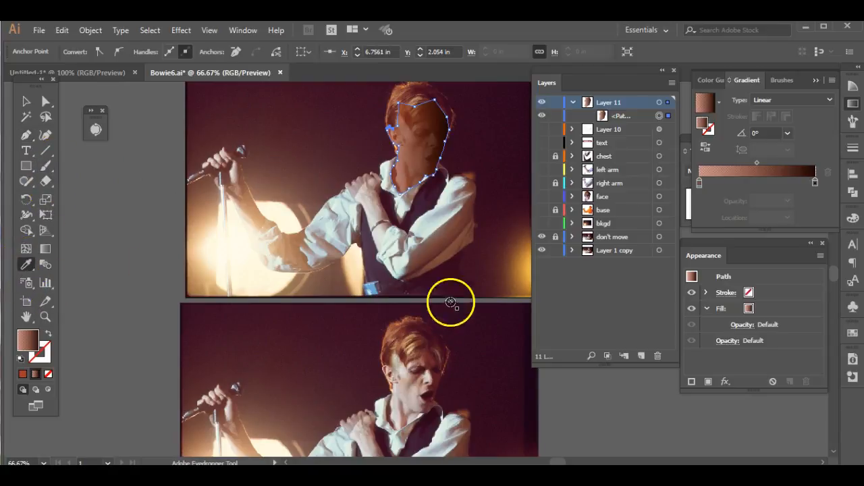
left_click(413, 393)
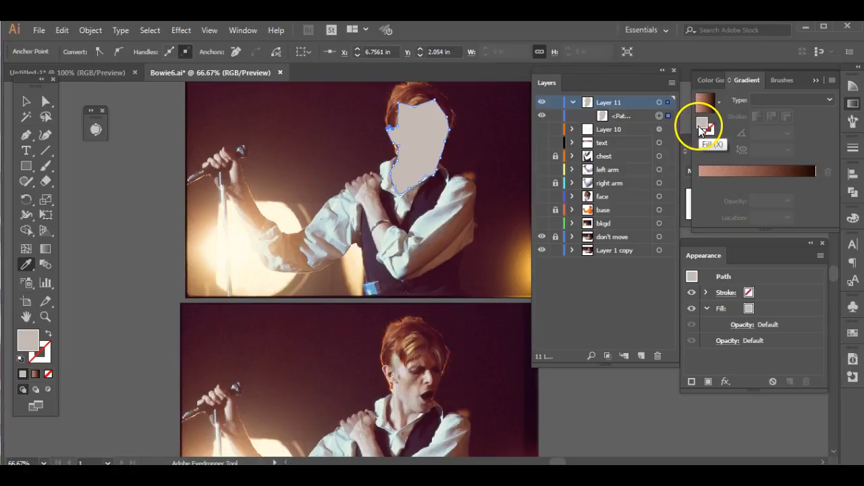
left_click(702, 176)
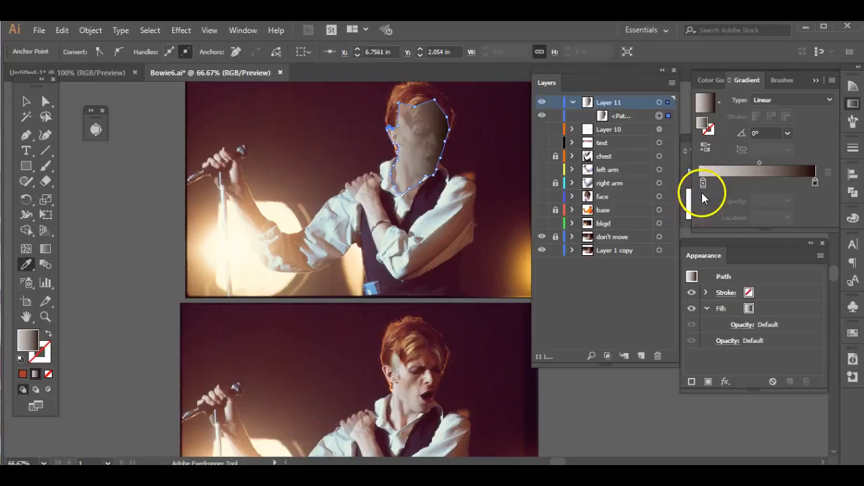
left_click(703, 183)
left_click(787, 200)
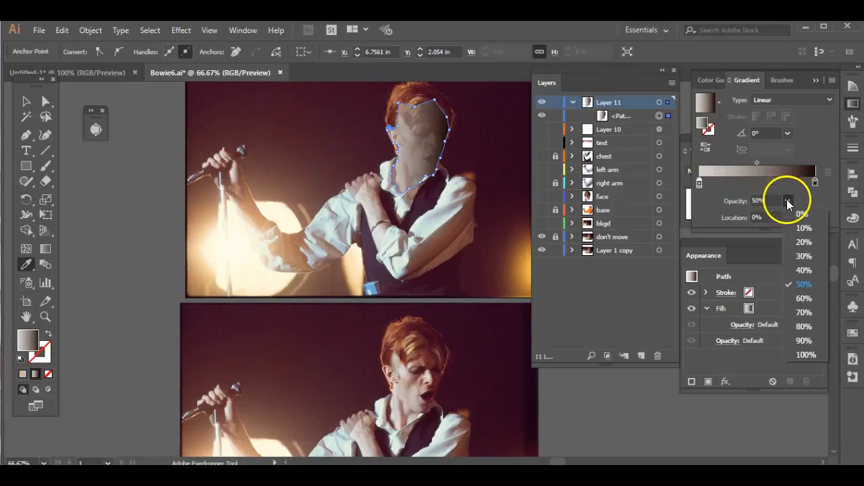
left_click(804, 356)
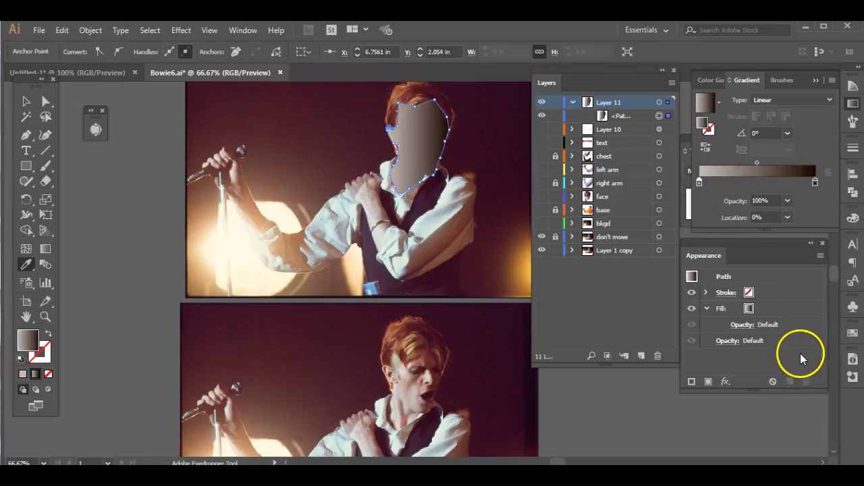
- Recolour the face gradient's end stop to a dark maroon of C 29, M 76, Y 33, K 62
left_click(815, 184)
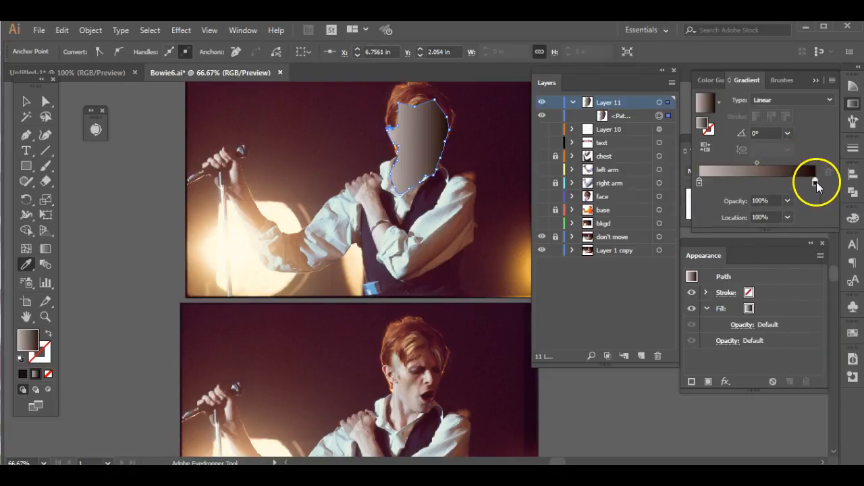
double_click(816, 182)
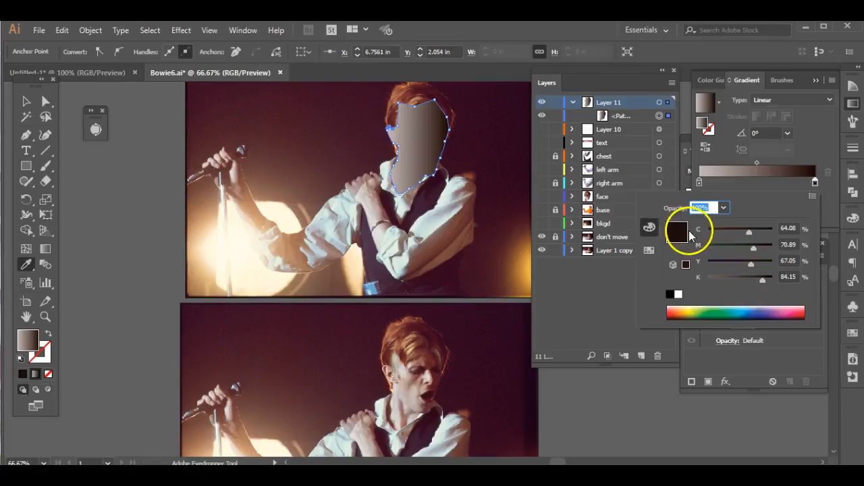
mouse_move(755, 267)
left_mouse_down()
mouse_move(727, 268)
mouse_move(757, 249)
mouse_move(747, 278)
left_mouse_up()
left_click_drag(749, 232, 742, 233)
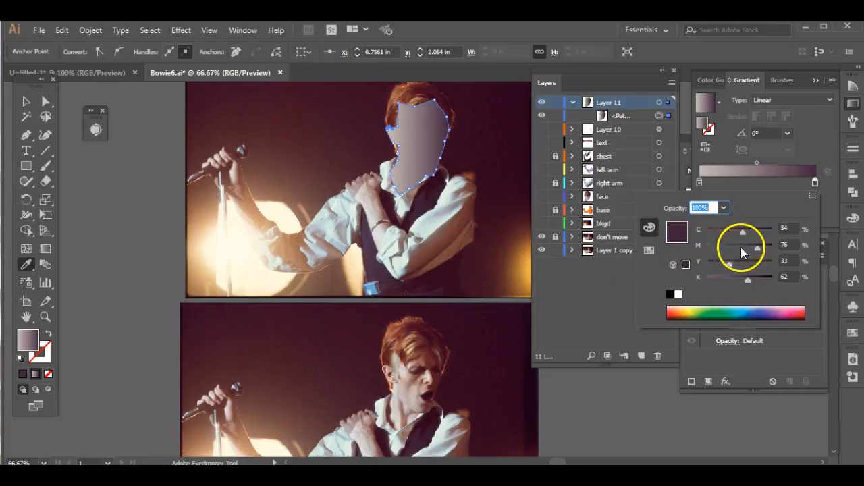
left_click_drag(743, 232, 729, 238)
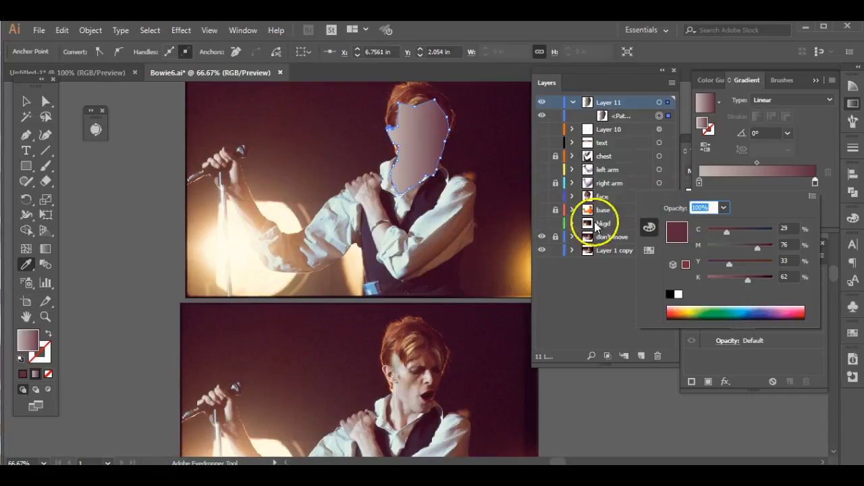
- Set Layer 11 to outline mode and trace the lower hairline from the sideburn across the forehead to the far temple
left_click(542, 105)
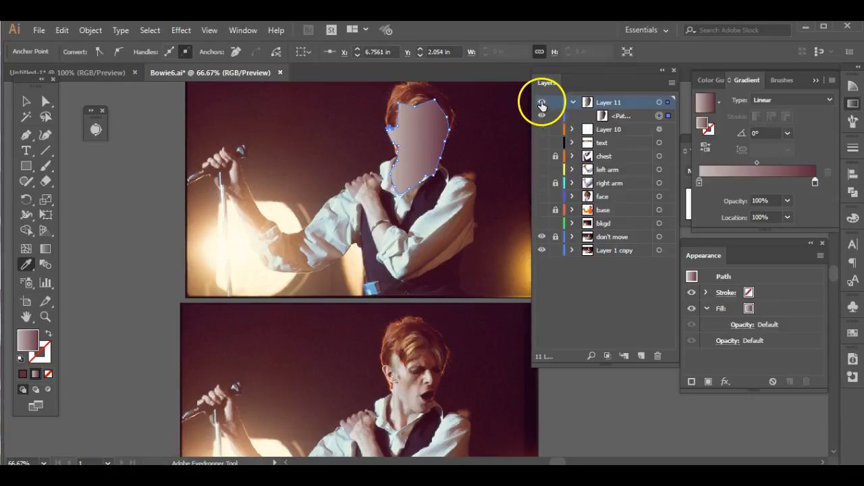
left_click(542, 106, "ctrl")
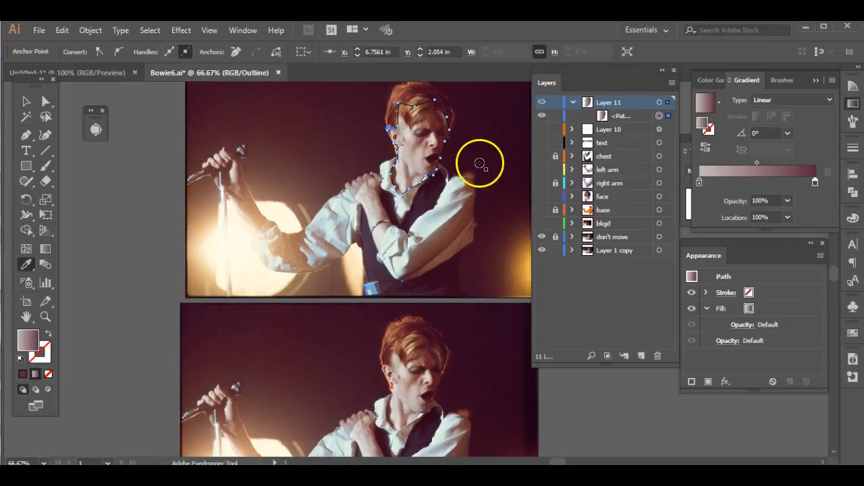
left_click_drag(462, 150, 453, 220)
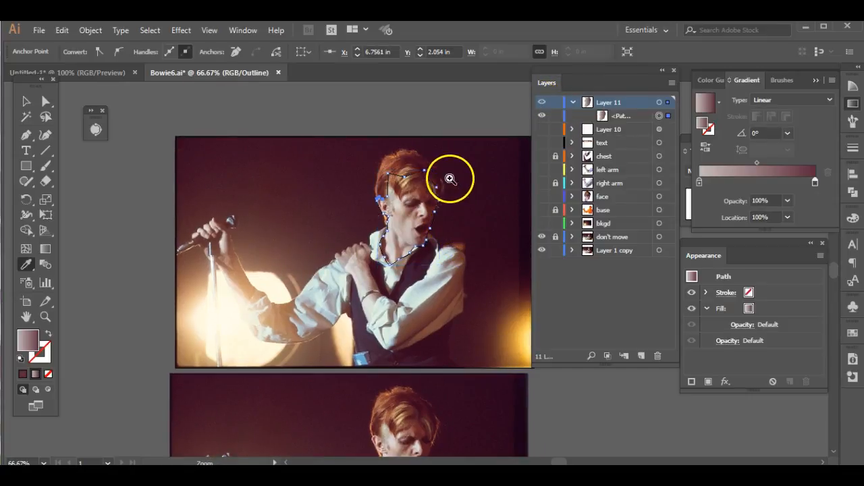
left_click_drag(362, 134, 466, 247)
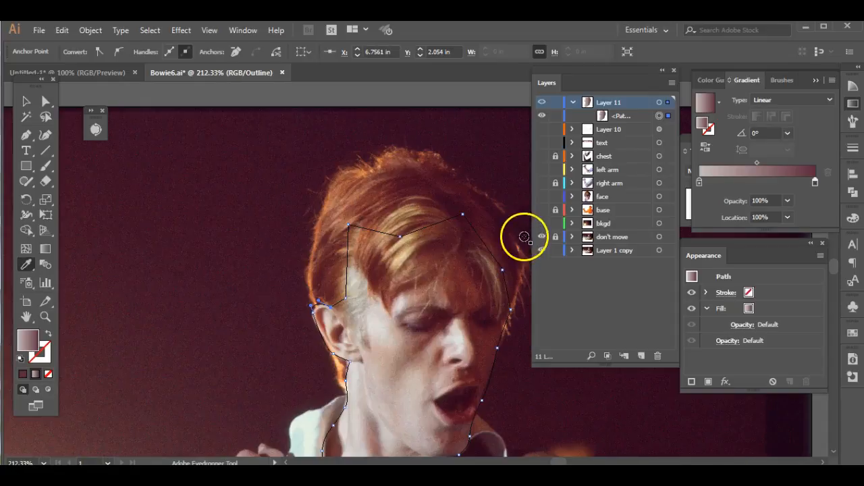
left_click_drag(432, 287, 296, 227)
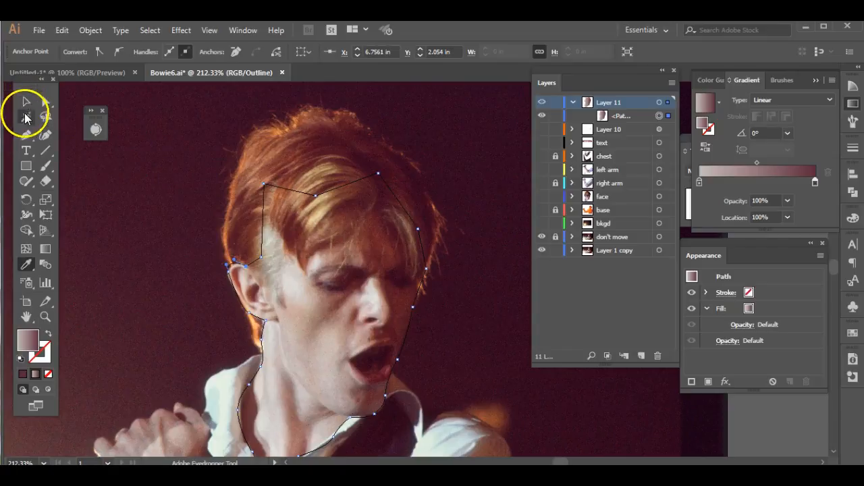
left_click(27, 136)
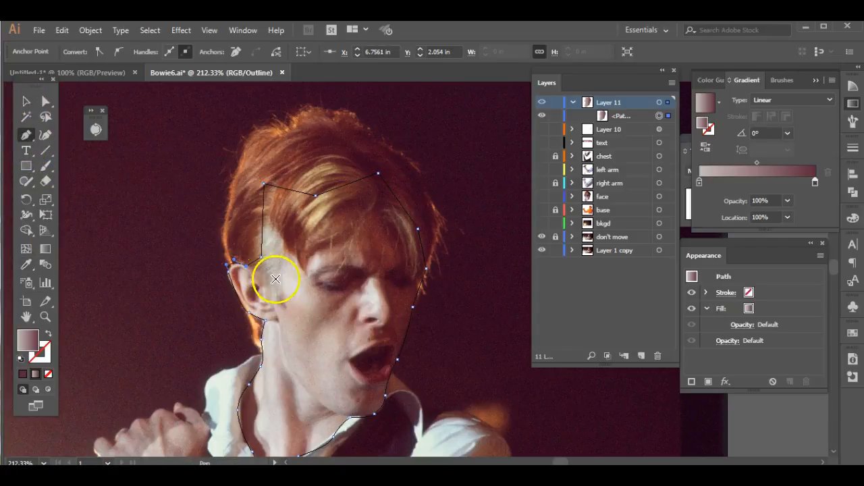
left_click(278, 300)
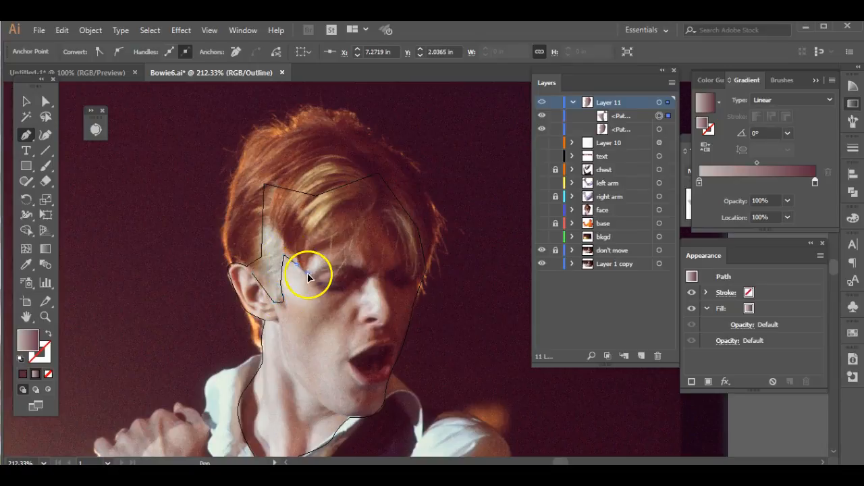
left_click(331, 247)
left_click_drag(378, 206, 439, 252)
left_click(417, 282)
left_click(422, 296)
- Trace the hair's outer contour over the crown and down the back of the head, closing the path near the ear
left_click_drag(441, 219, 441, 201)
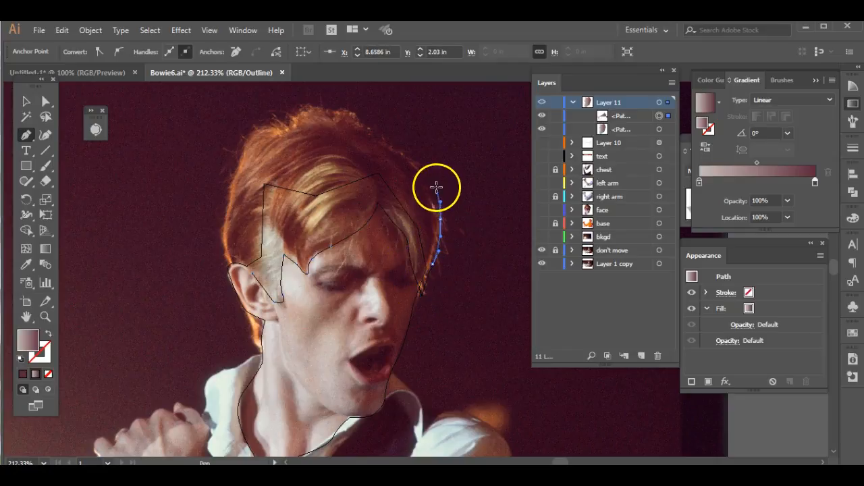
left_click_drag(413, 161, 403, 147)
left_click_drag(361, 122, 255, 122)
left_click(287, 128)
left_click_drag(241, 158, 222, 262)
left_click(228, 266)
left_click_drag(240, 263, 254, 275)
left_click(254, 274)
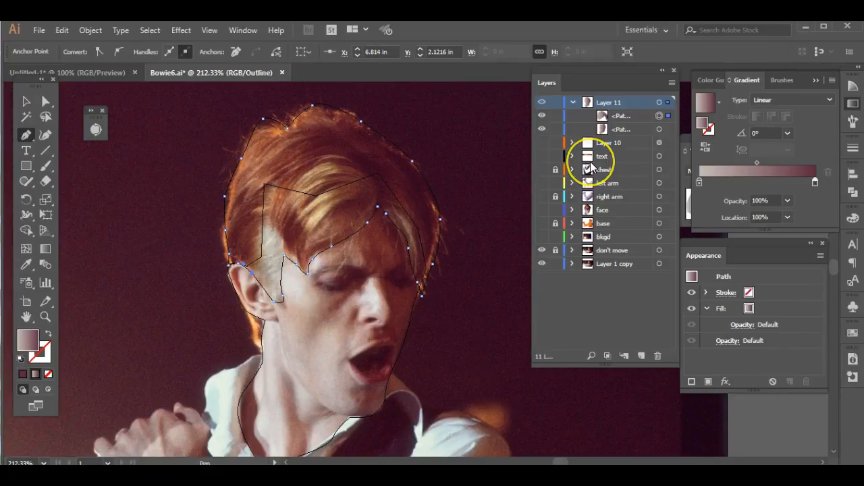
- Return Layer 11 to preview mode and fill the hair shape with a gradient starting in an auburn sampled from the duplicate photo's hair
key("ctrl+y")
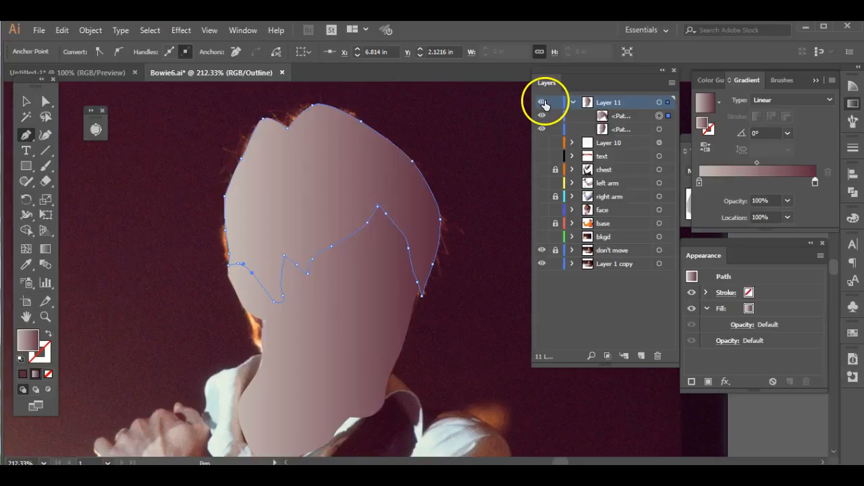
left_click(25, 102)
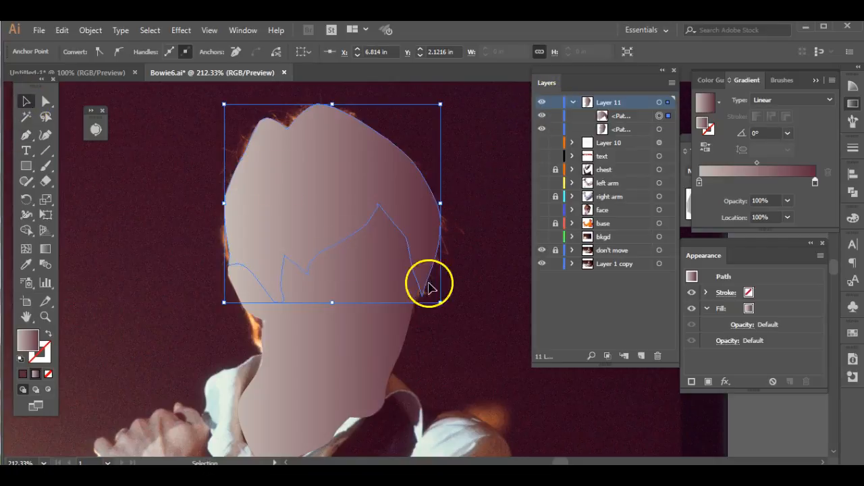
key("ctrl+minus")
key("ctrl+minus")
left_click_drag(408, 297, 251, 227)
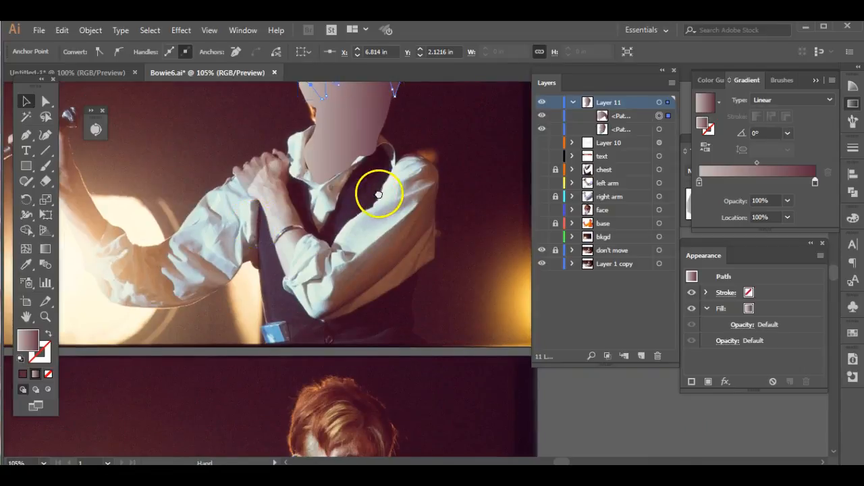
left_click_drag(380, 193, 377, 220)
key("ctrl+minus")
key("ctrl+minus")
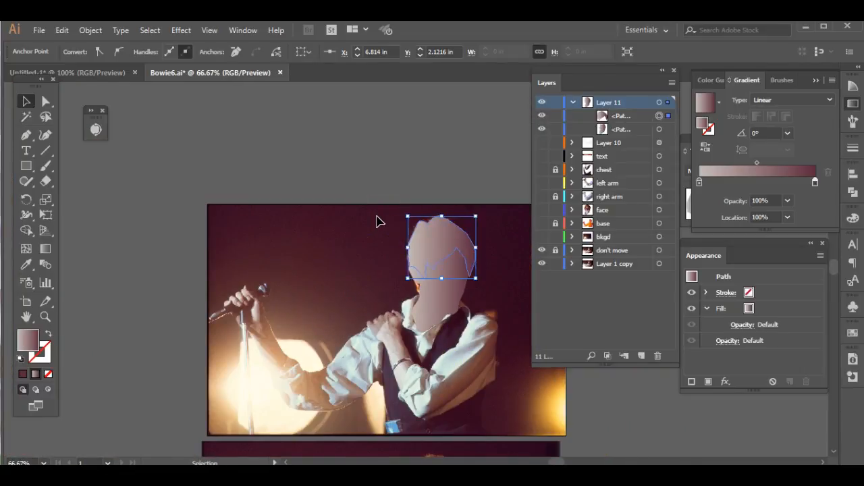
left_click_drag(395, 251, 322, 150)
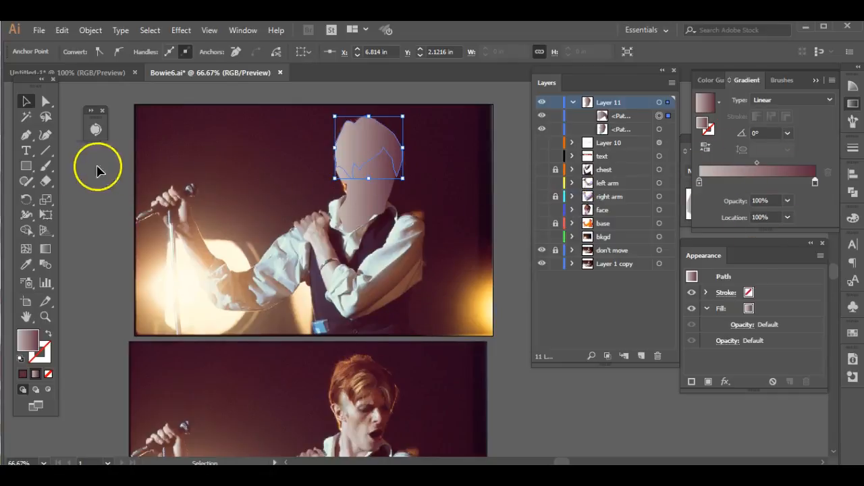
left_click(26, 264)
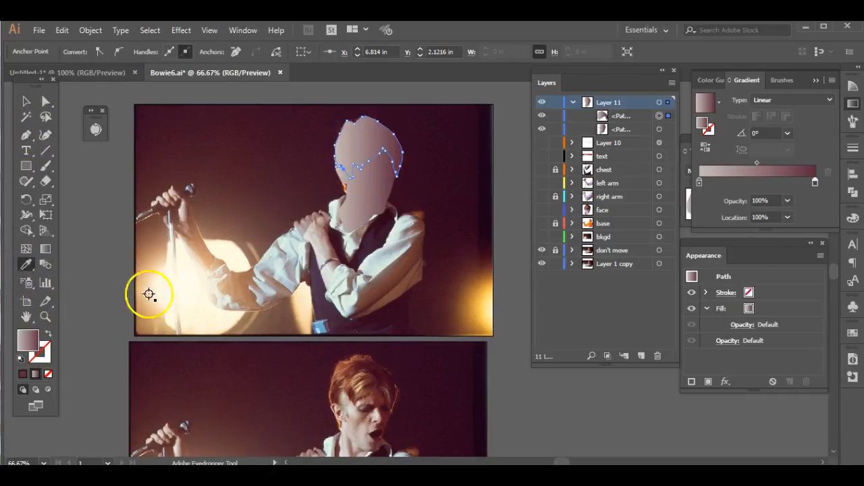
left_click(339, 365)
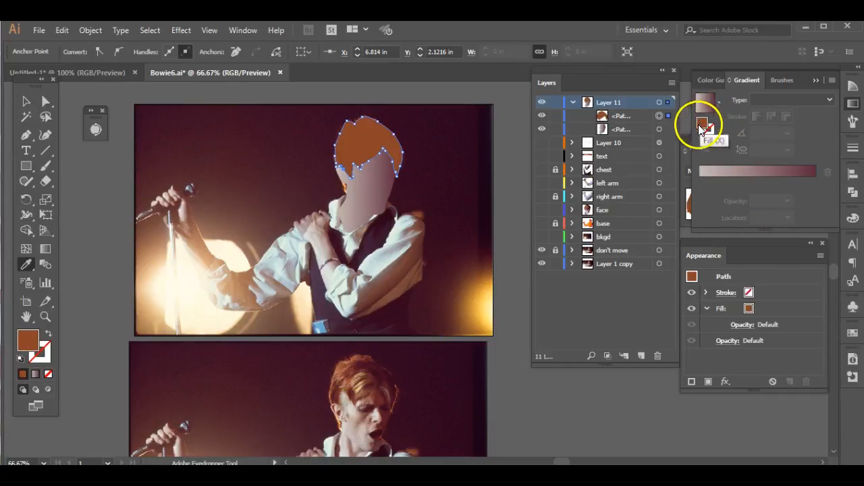
left_click(701, 182)
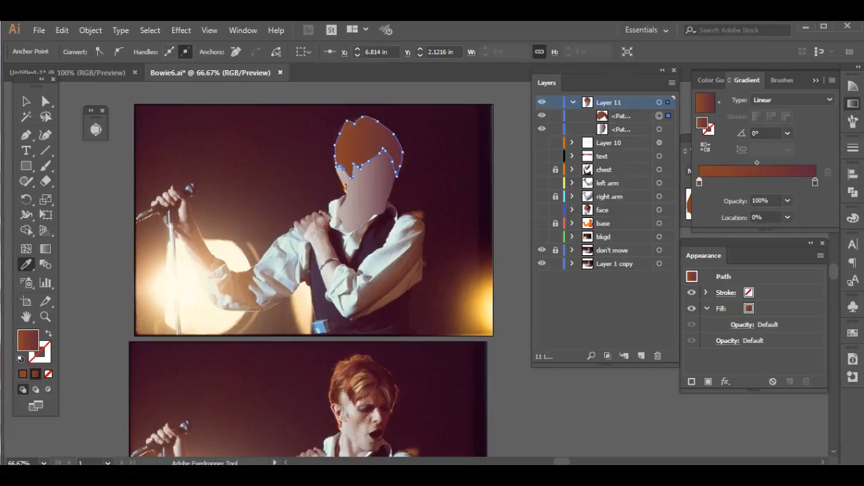
left_click(26, 101)
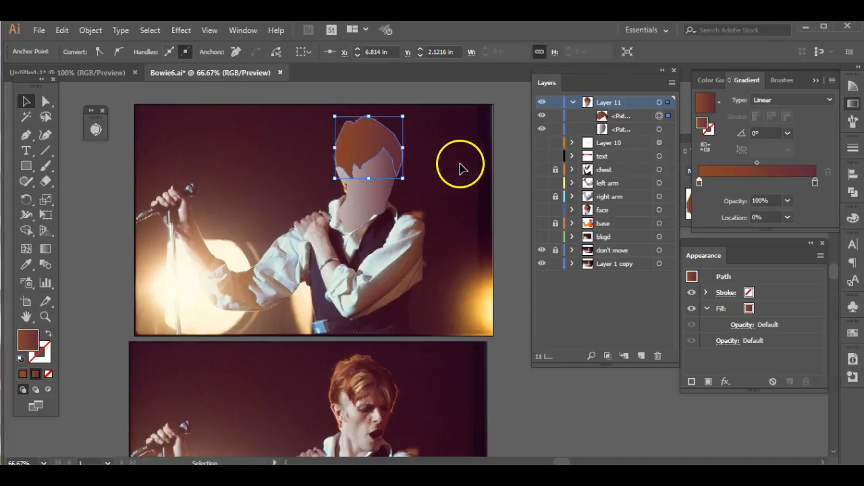
- Set Layer 11 to outline mode and trace a closed shadow shape around the near eye, eyebrow and inner eye corner
key("ctrl+space")
left_click_drag(318, 119, 435, 246)
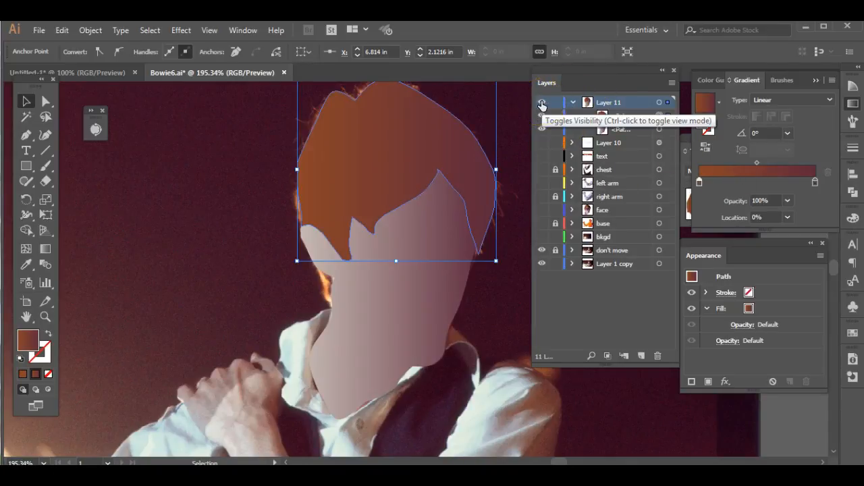
left_click(541, 103, "ctrl")
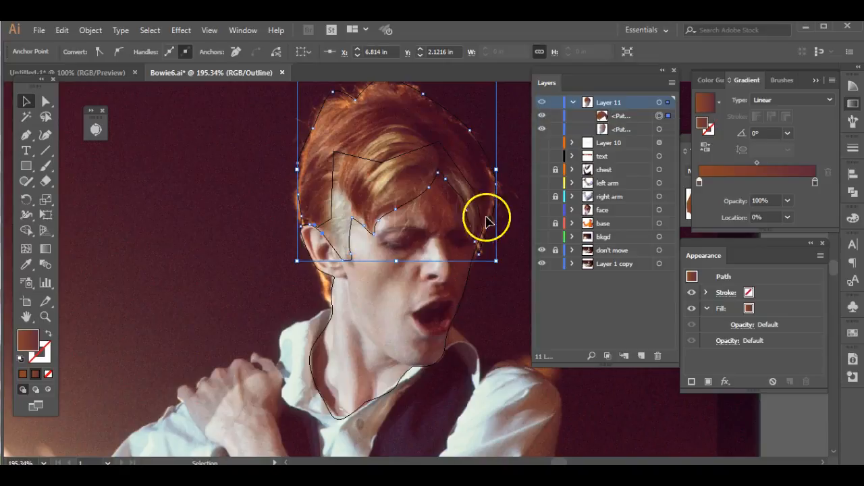
left_click(30, 135)
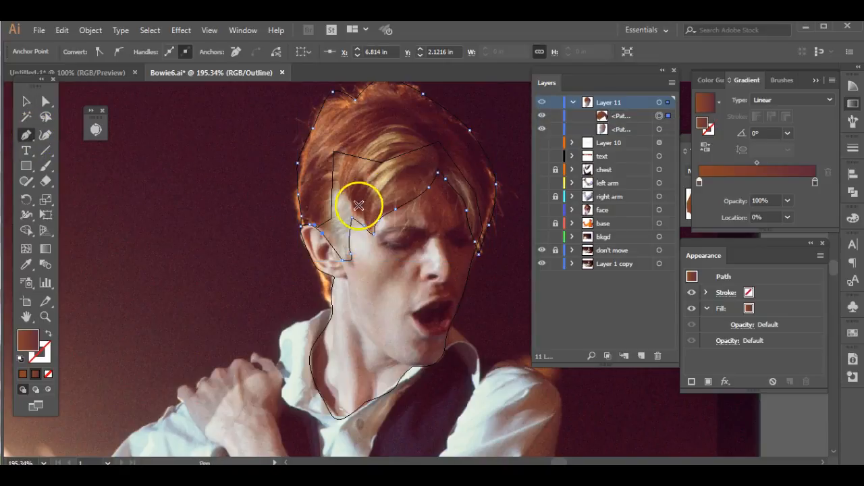
mouse_move(387, 242)
left_mouse_down()
mouse_move(396, 244)
mouse_move(389, 232)
mouse_move(401, 219)
mouse_move(432, 234)
mouse_move(403, 261)
mouse_move(380, 246)
left_mouse_up()
left_click(408, 237)
left_click(389, 245)
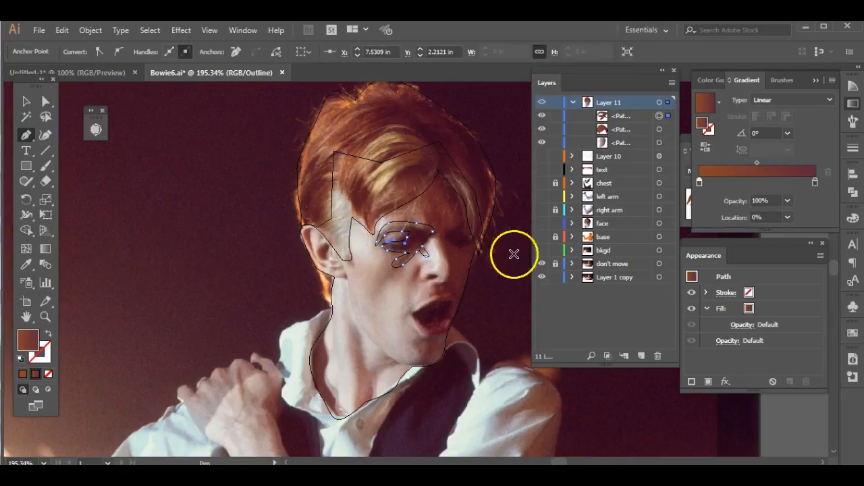
- Return Layer 11 to preview mode and copy the face's gradient fill onto the eye shadow shape
left_click(25, 101)
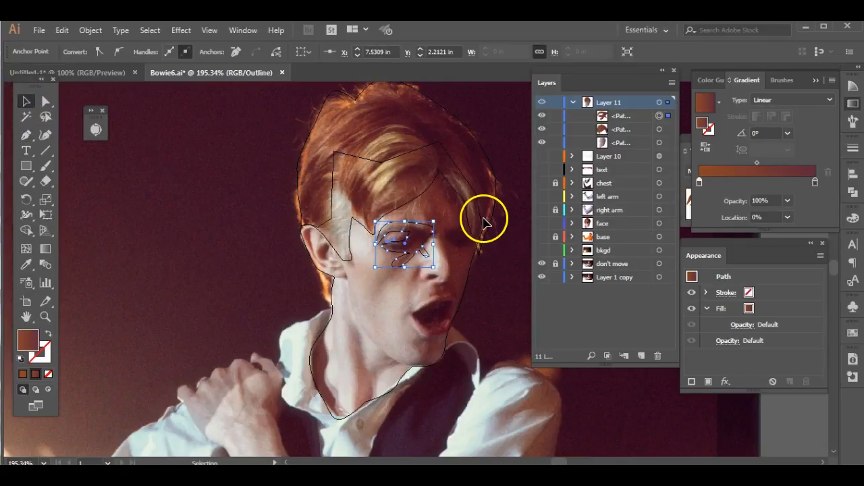
left_click(543, 102, "ctrl")
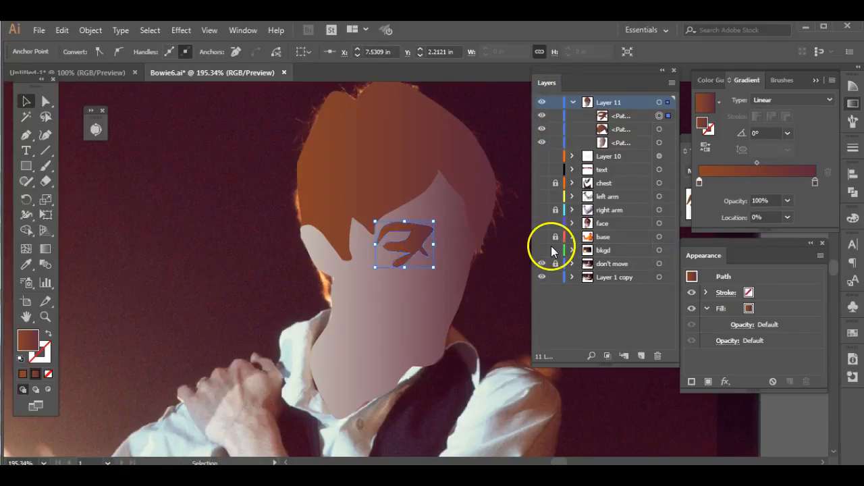
key("i")
left_click(448, 280)
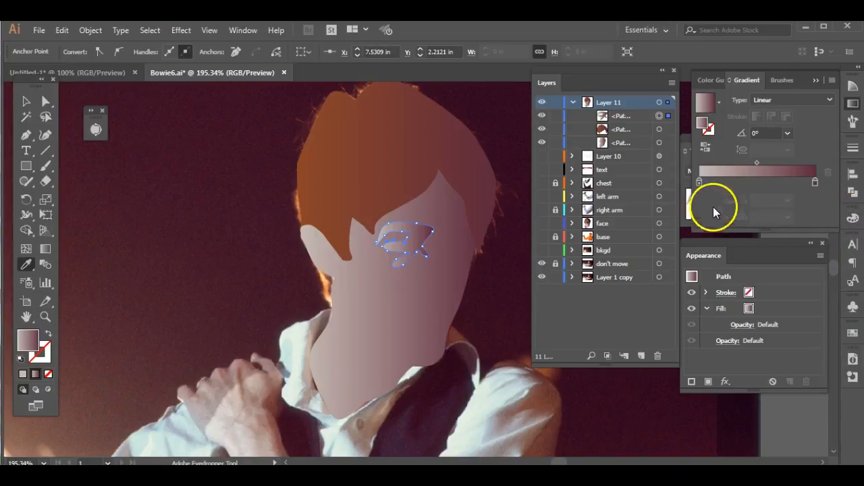
- Set the eye shadow shape's blend mode to Multiply with 46% opacity and deselect it
left_click(686, 190)
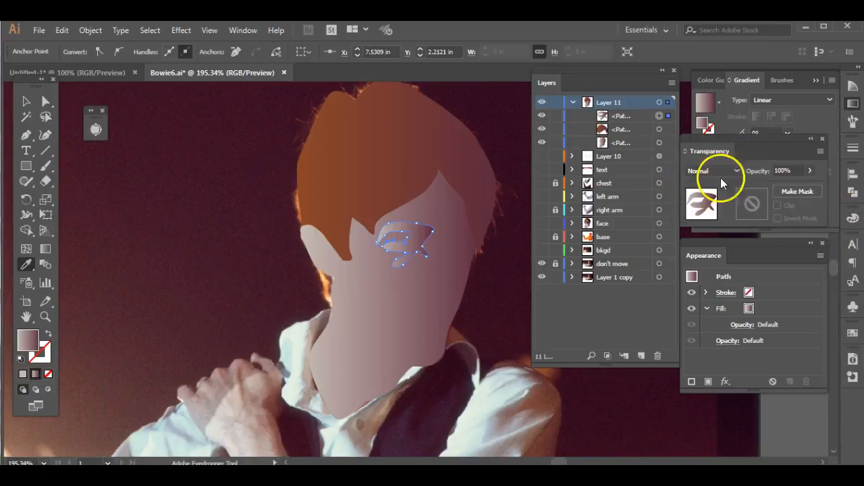
left_click_drag(751, 135, 637, 373)
left_click(576, 394)
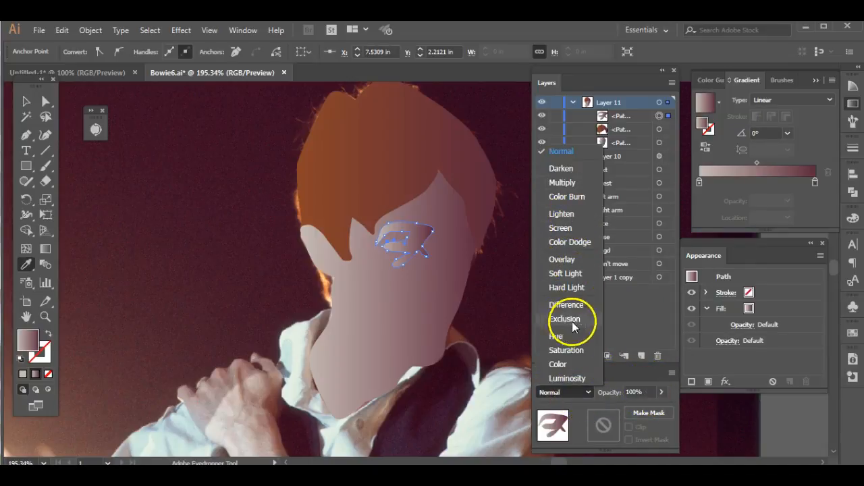
left_click(571, 183)
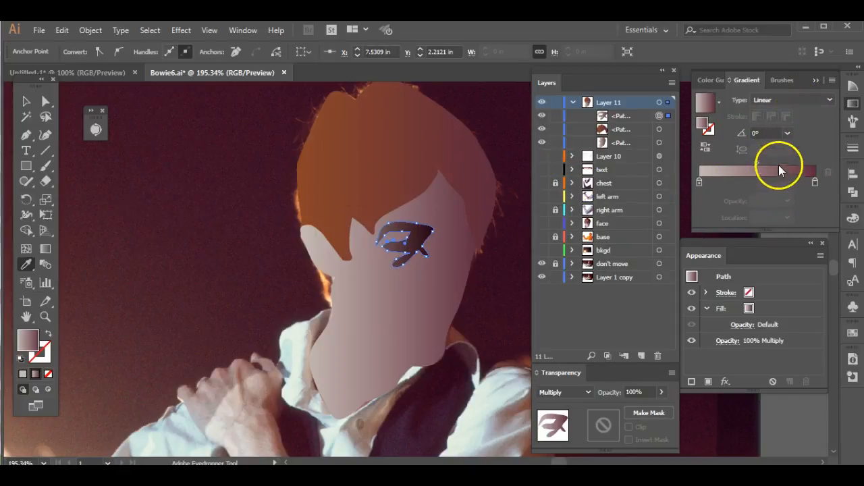
left_click(660, 391)
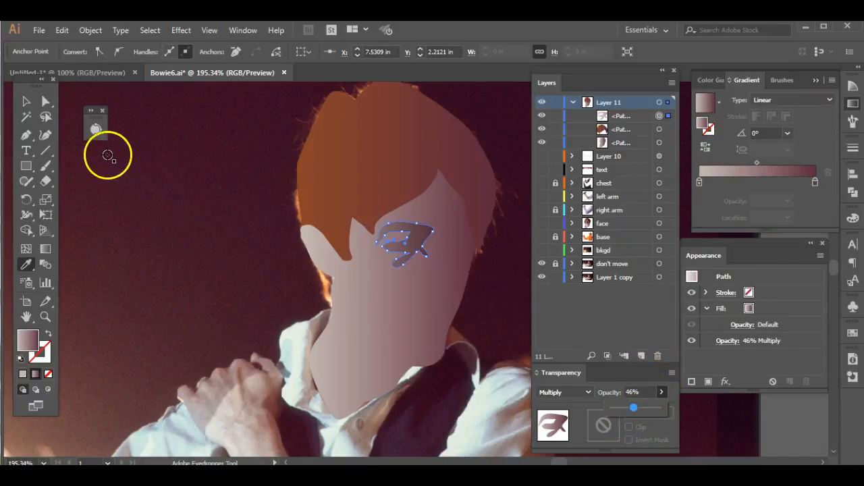
left_click(27, 102)
left_click(164, 193)
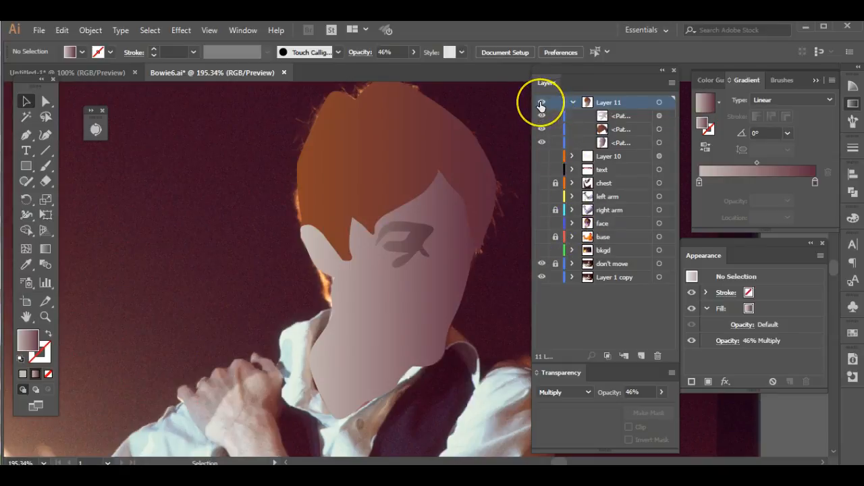
- Set Layer 11 to outline mode and trace a closed highlight shape along the nose bridge and around the nose tip and nostril
left_click(540, 103, "ctrl")
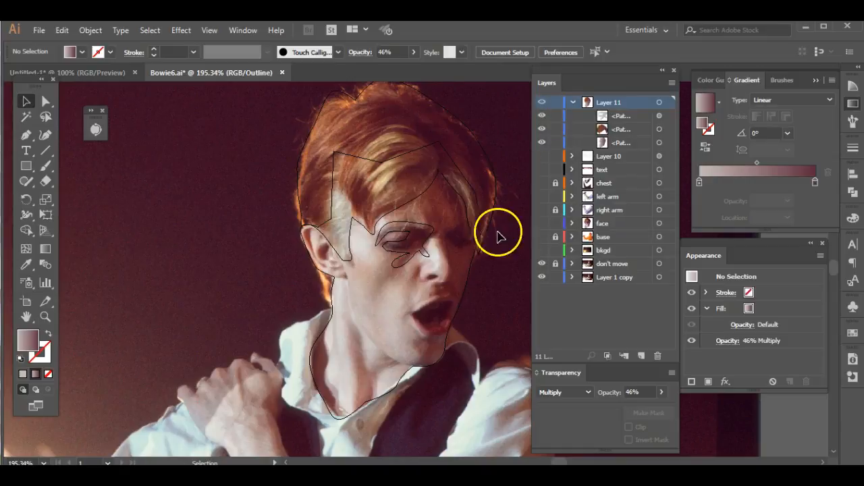
left_click(26, 137)
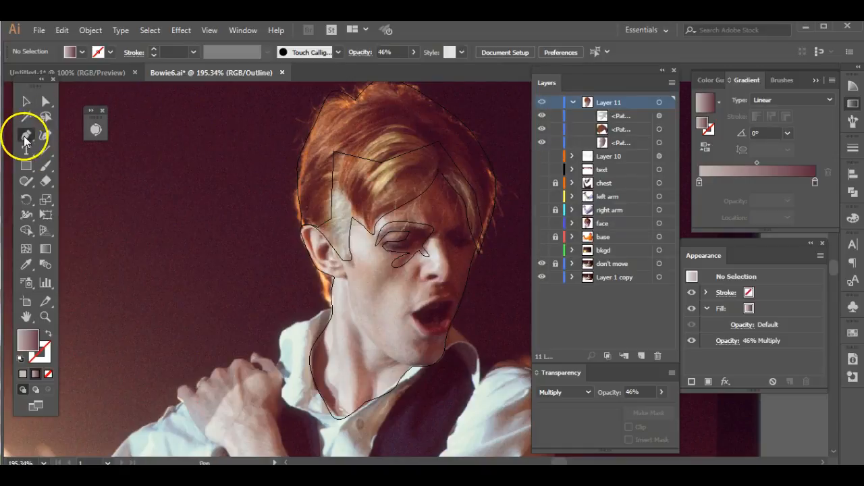
left_click(437, 242)
left_click(440, 257)
left_click(450, 265)
left_click(447, 277)
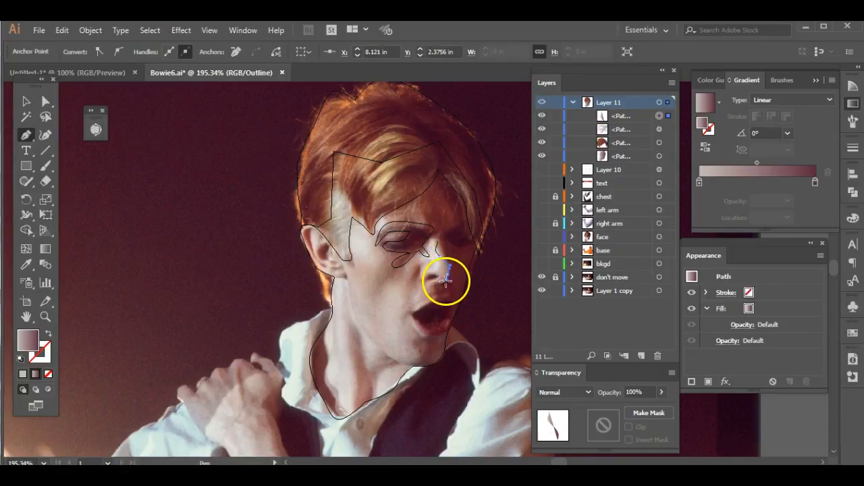
left_click(435, 285)
left_click_drag(435, 274, 417, 270)
left_click_drag(423, 265, 424, 240)
left_click(432, 259)
left_click_drag(429, 239, 439, 232)
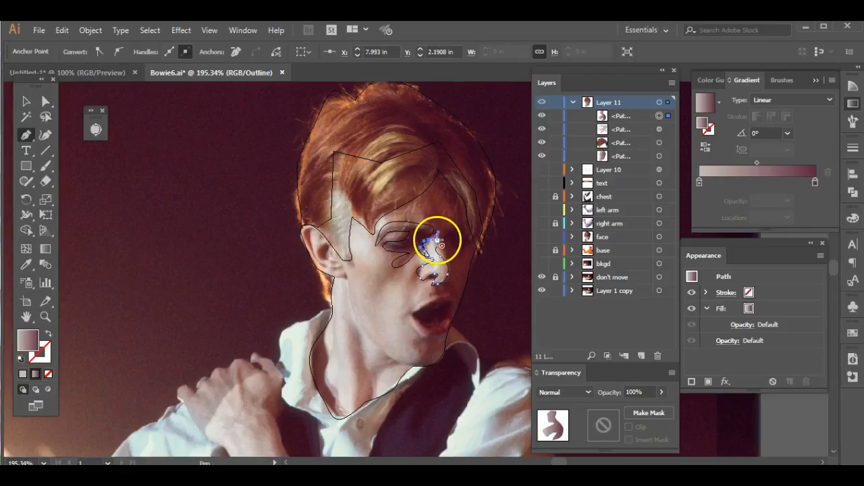
left_click(437, 242)
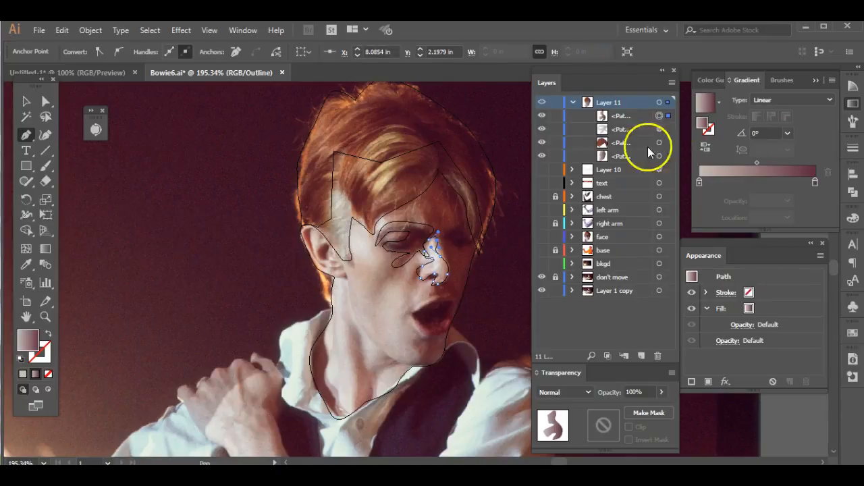
- Set the nose highlight's blend mode to Screen and return the artwork to preview mode
left_click(552, 393)
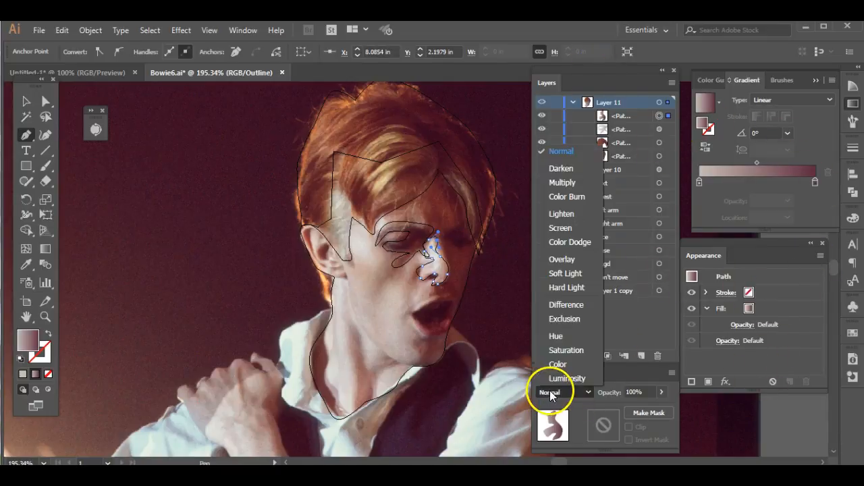
left_click(561, 228)
key("ctrl+y")
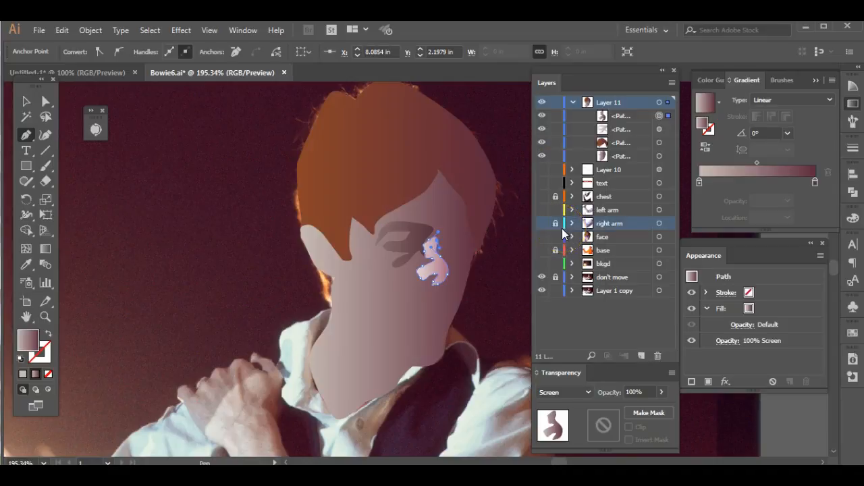
- Redirect the nose highlight's linear gradient diagonally upward from the cheek across the nose, at an angle of about 26.9°
left_click(45, 249)
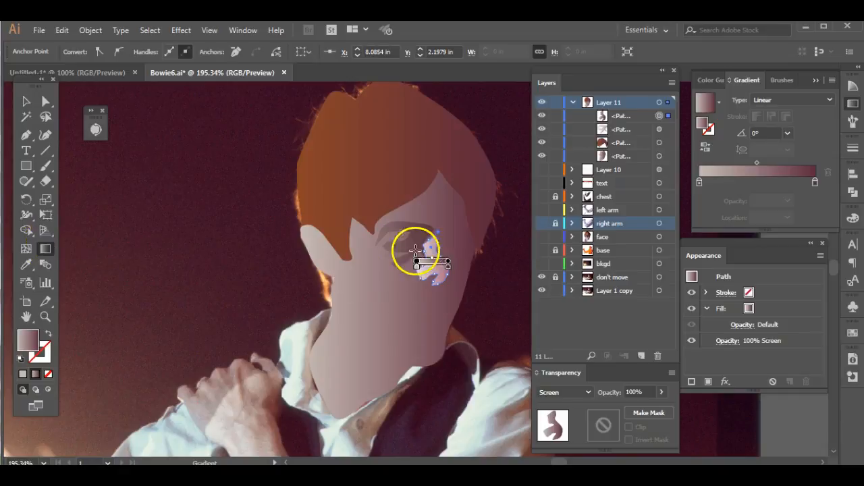
left_click_drag(389, 256, 489, 267)
left_click_drag(395, 213, 440, 249)
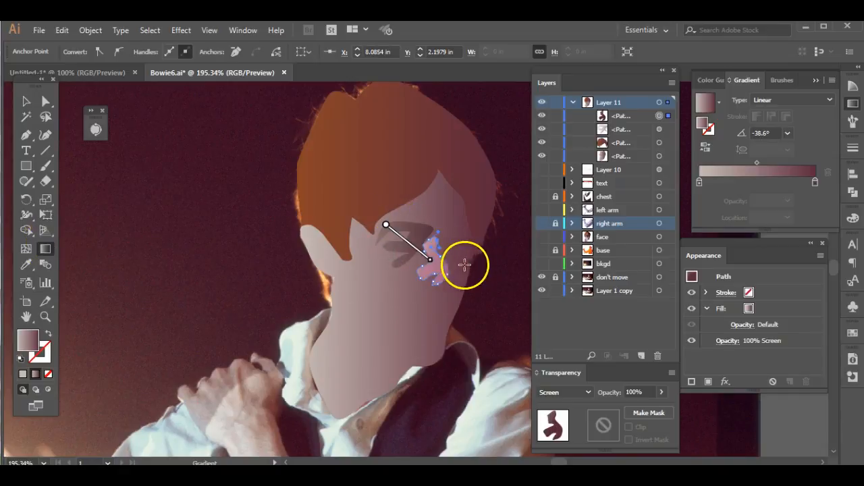
left_click_drag(397, 273, 465, 251)
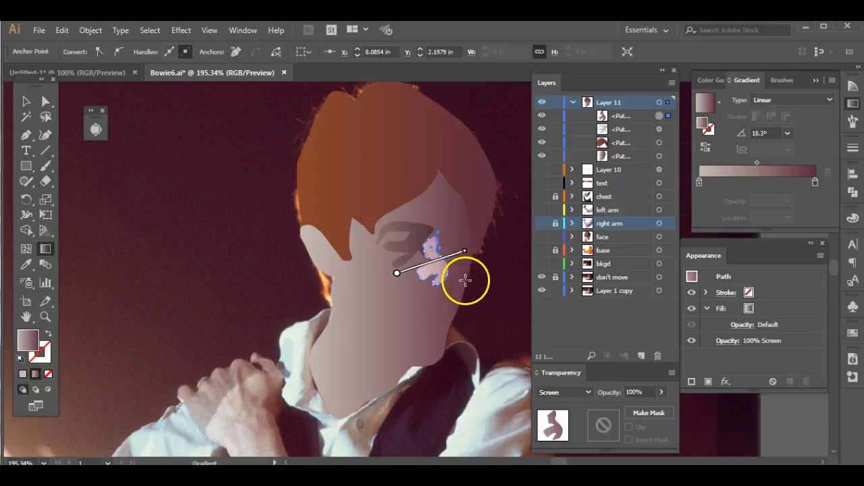
left_click_drag(385, 300, 475, 274)
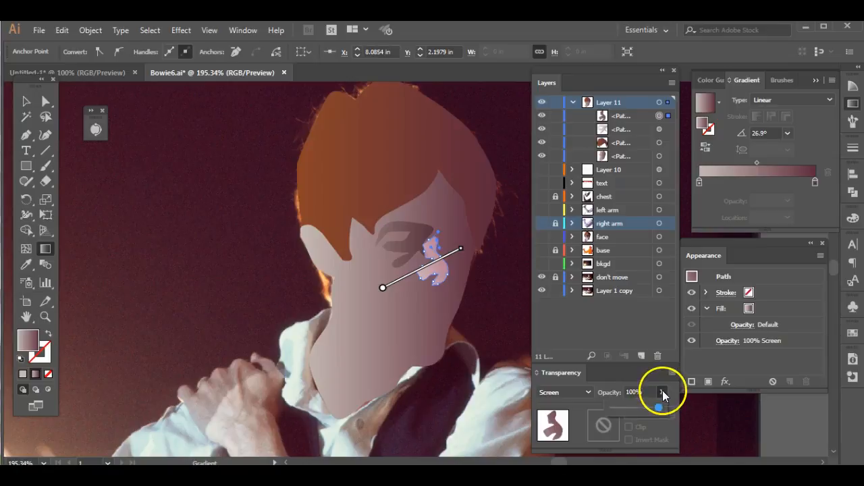
- Lower the nose highlight's opacity to 50% and deselect the shape
left_click_drag(634, 405, 638, 405)
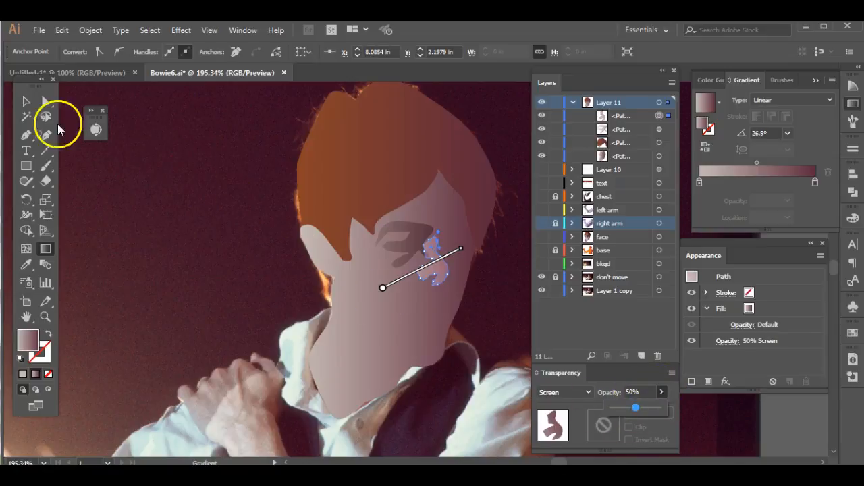
left_click(22, 101)
left_click(121, 197)
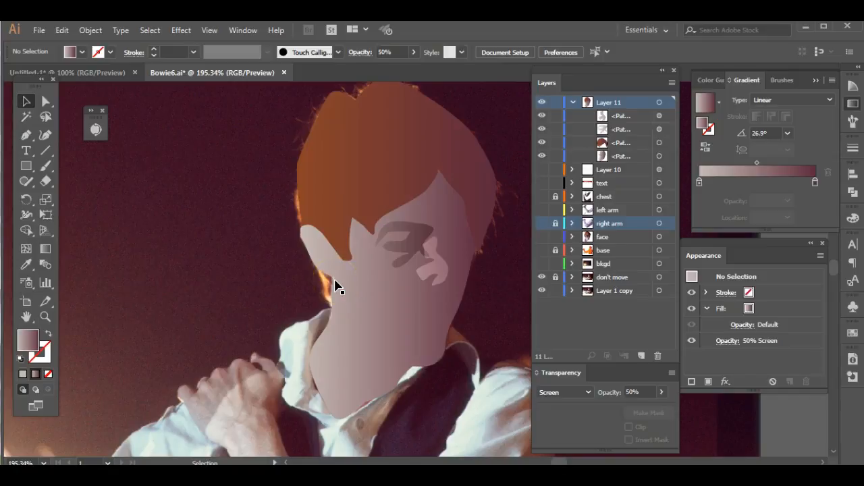
- Make the hidden face layer visible
left_click(542, 240)
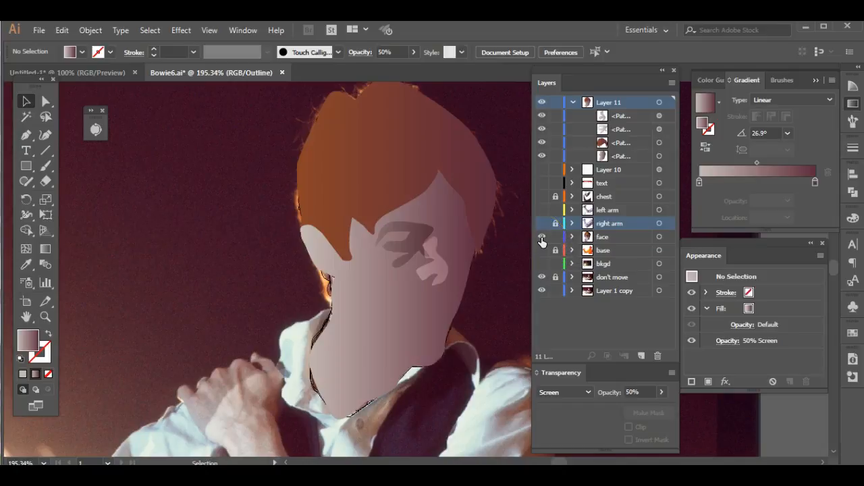
- Hide Layer 11 and keep the face layer visible to examine the finished face artwork
left_click(542, 238, "ctrl")
left_click(568, 118)
left_click(540, 108)
left_click(541, 238, "ctrl")
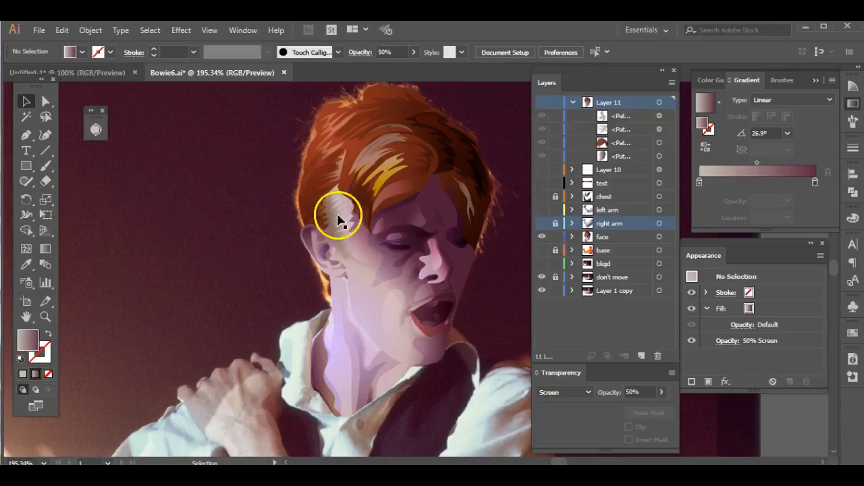
- Show Layer 11 again and redirect the nose highlight's linear gradient diagonally downward from the temple past the nose, at about -18.9°
left_click(45, 248)
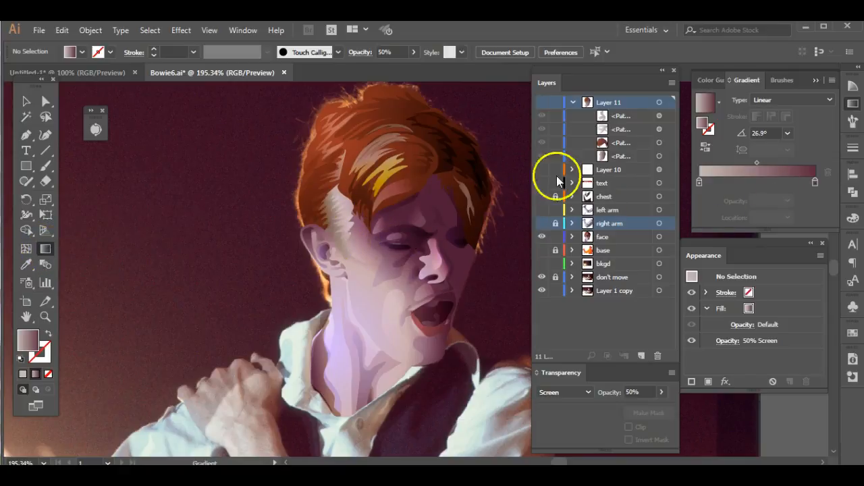
left_click(543, 103)
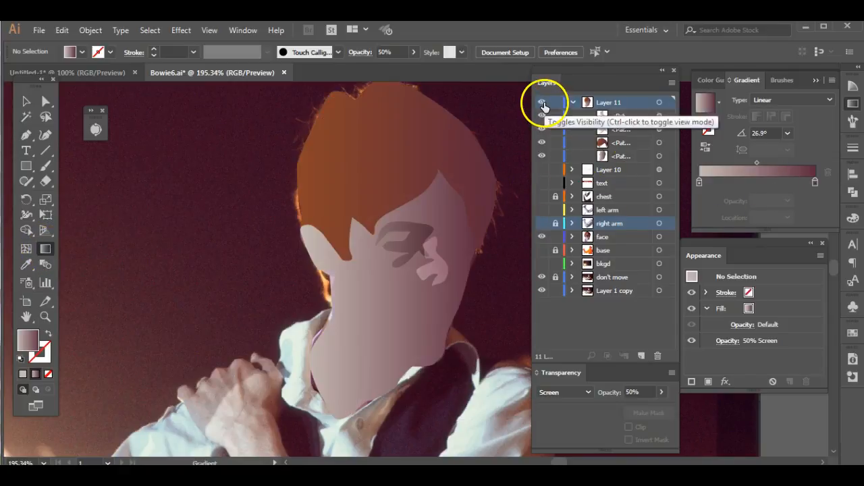
left_click(437, 279)
mouse_move(369, 206)
left_mouse_down()
mouse_move(463, 264)
mouse_move(489, 288)
mouse_move(482, 292)
left_mouse_up()
left_click_drag(425, 259, 454, 270)
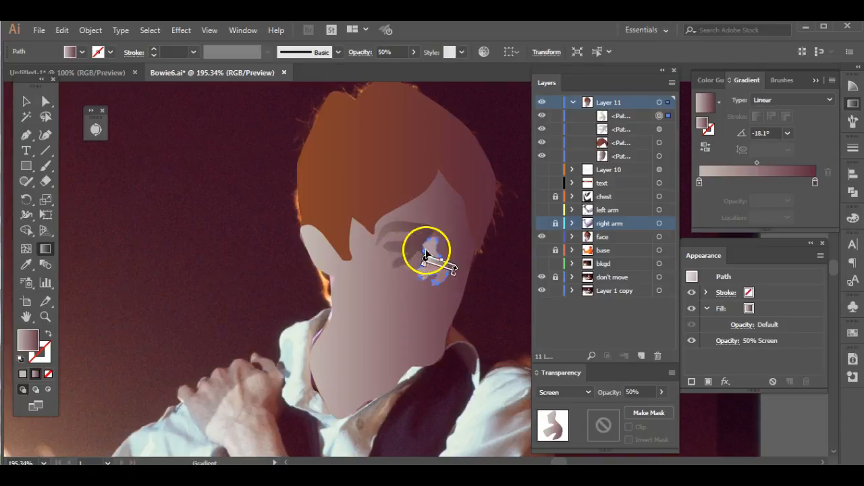
mouse_move(358, 221)
left_mouse_down()
mouse_move(487, 260)
mouse_move(504, 282)
left_mouse_up()
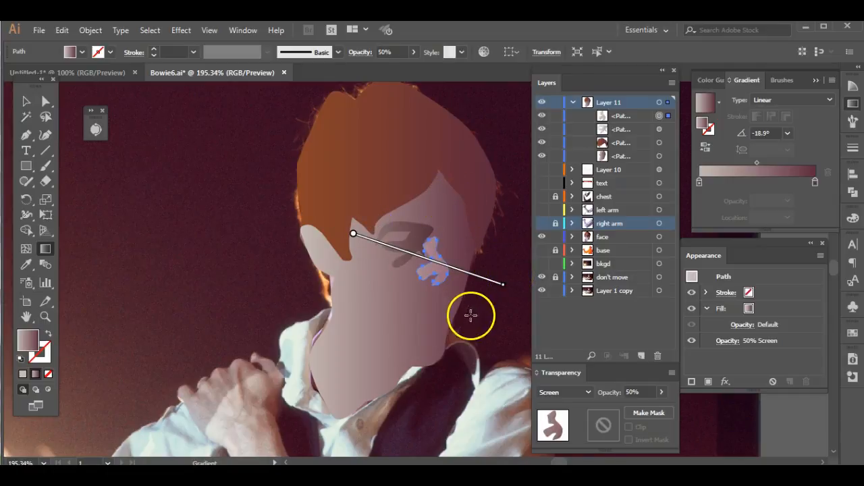
- Add a middle color stop to the nose highlight's gradient at about 64% and set its yellow value to 63%
left_click(757, 181)
left_click_drag(759, 183, 775, 185)
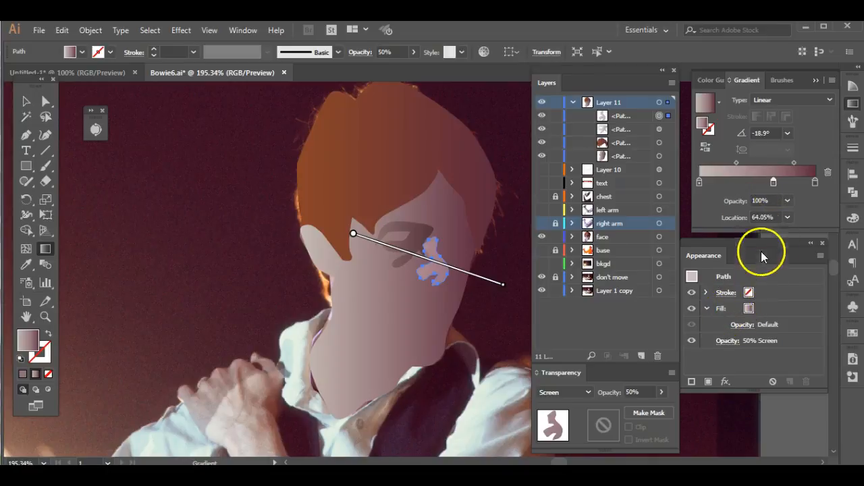
double_click(774, 183)
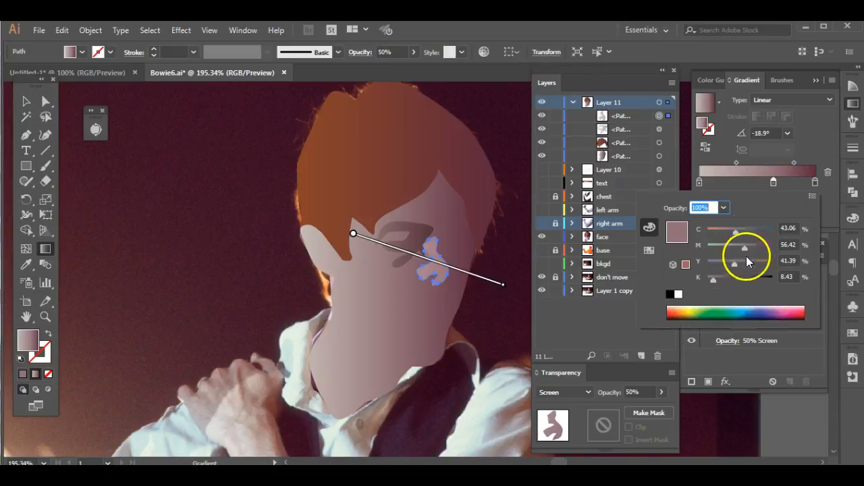
left_click_drag(735, 264, 748, 266)
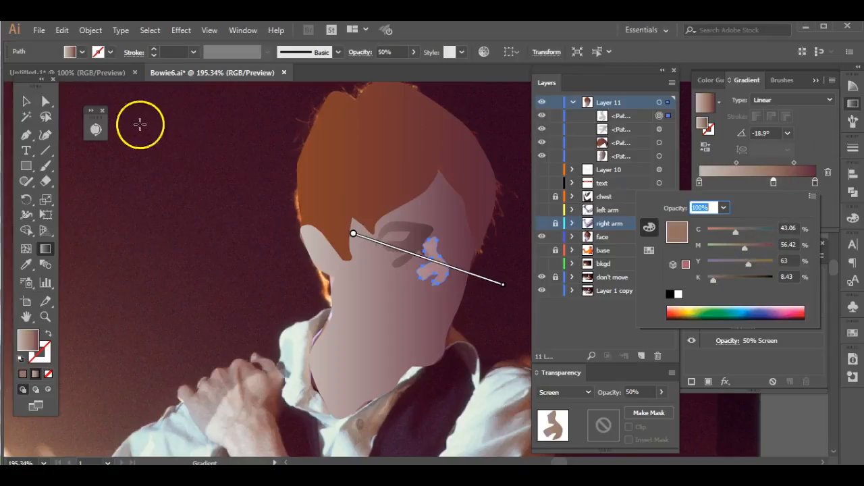
left_click(30, 101)
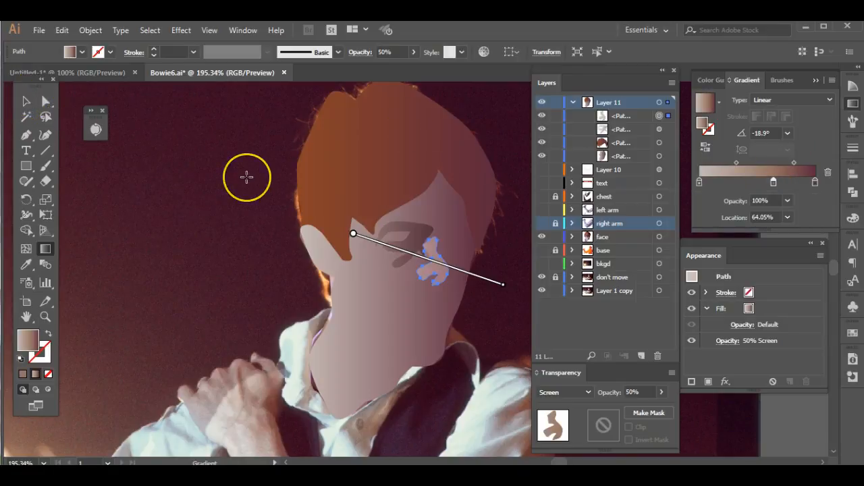